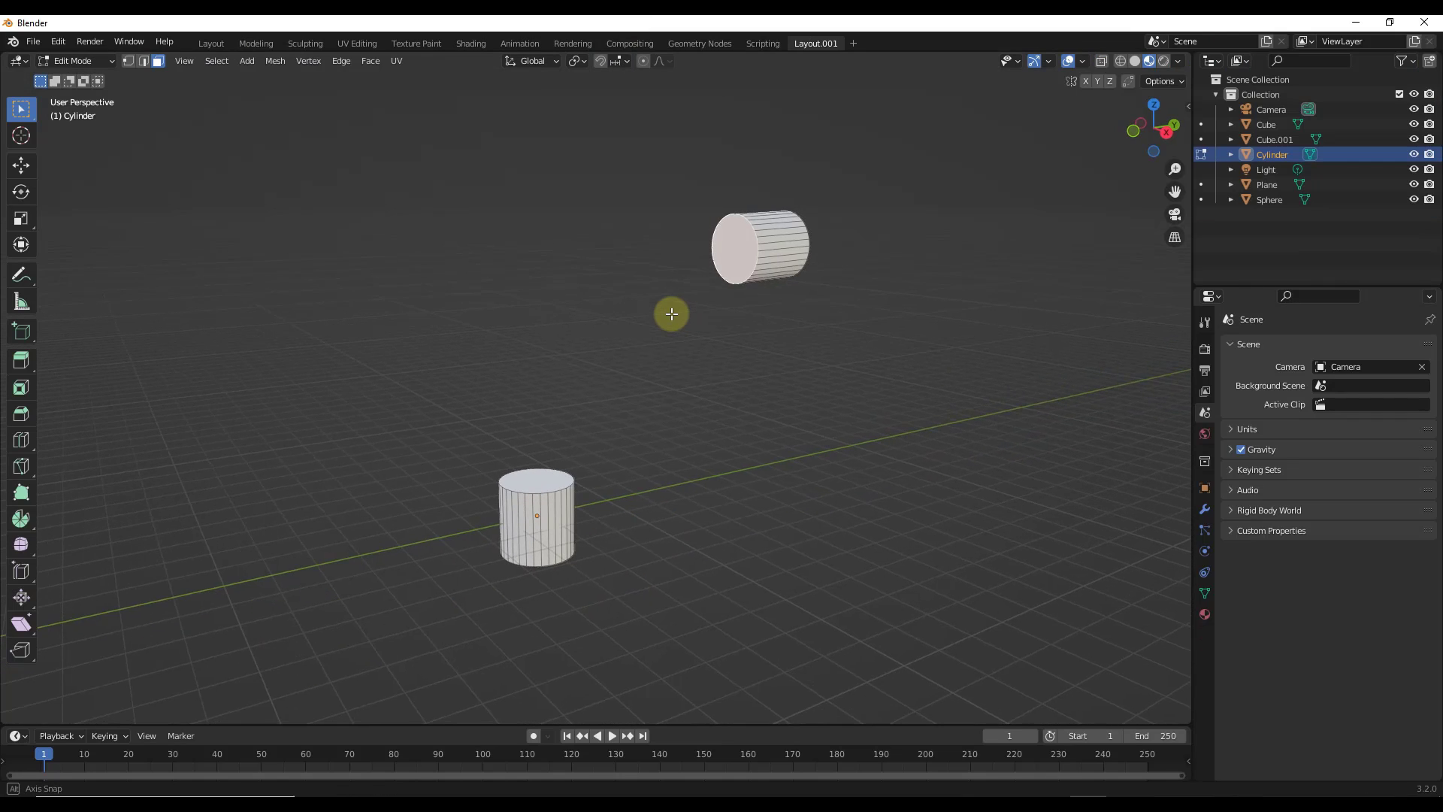
Step: Bridge the two cylinder ends into a tube with 21 cuts and Blend Surface interpolation
middle_drag(548, 478, 564, 483)
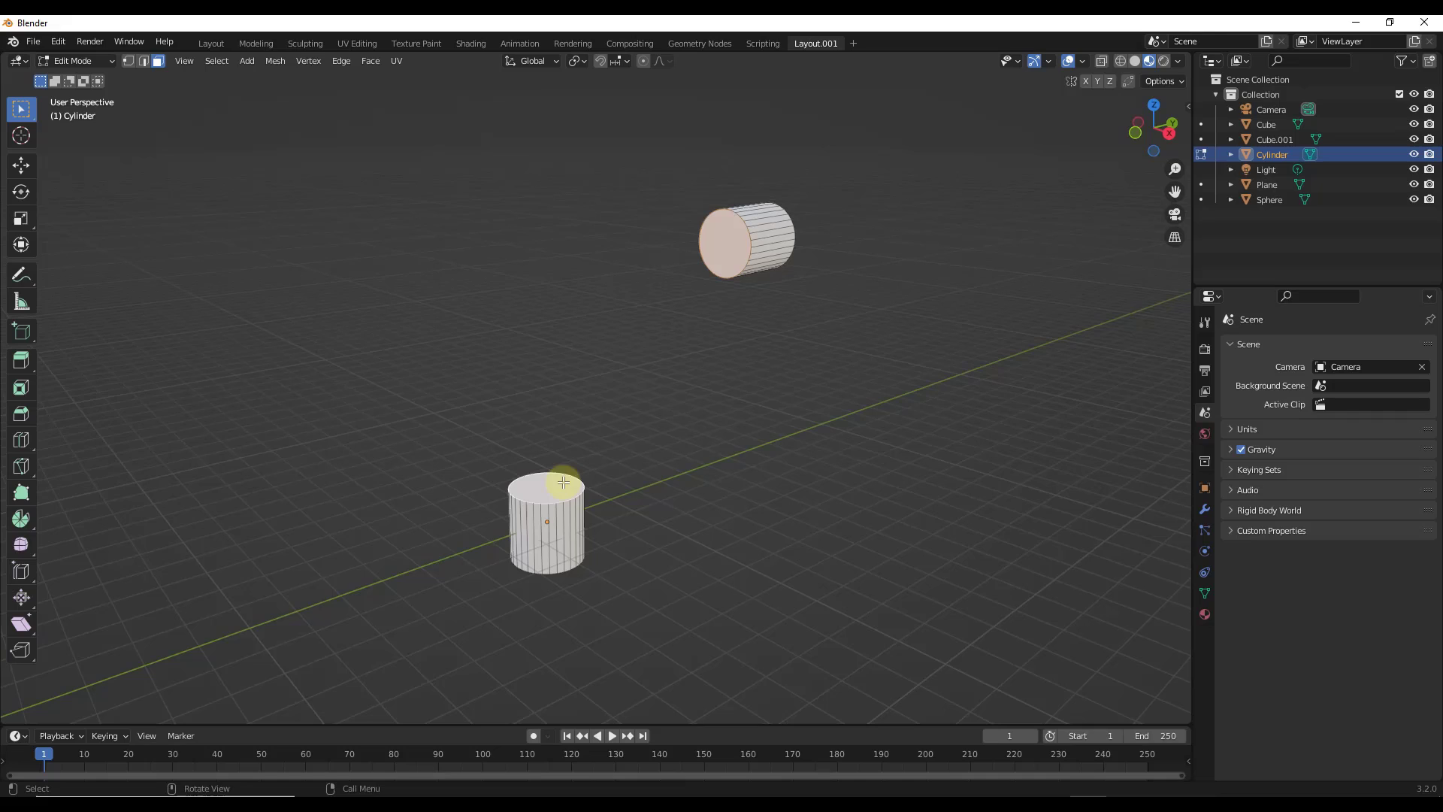
click(342, 68)
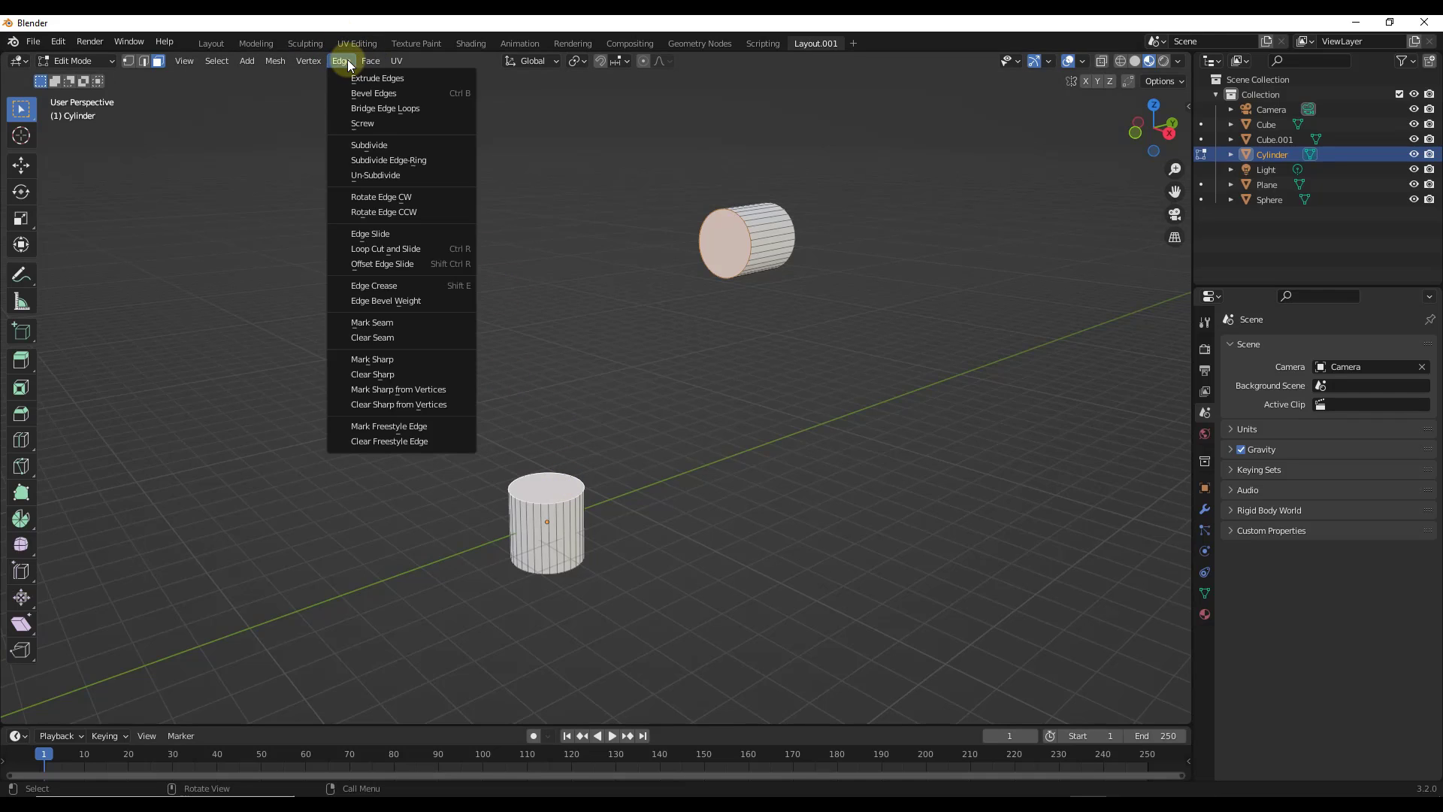
click(401, 108)
click(113, 712)
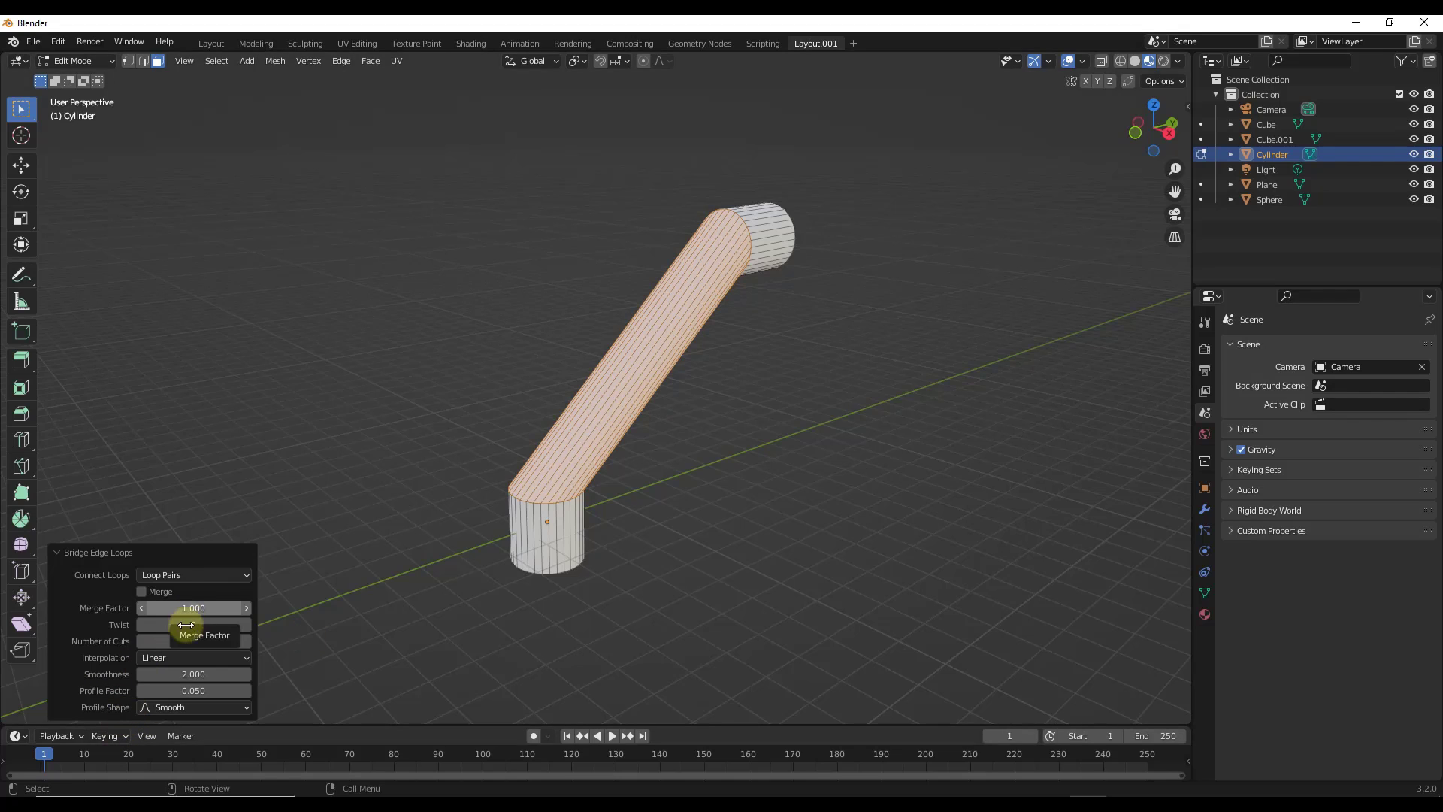
drag(181, 641, 192, 708)
click(174, 660)
click(179, 707)
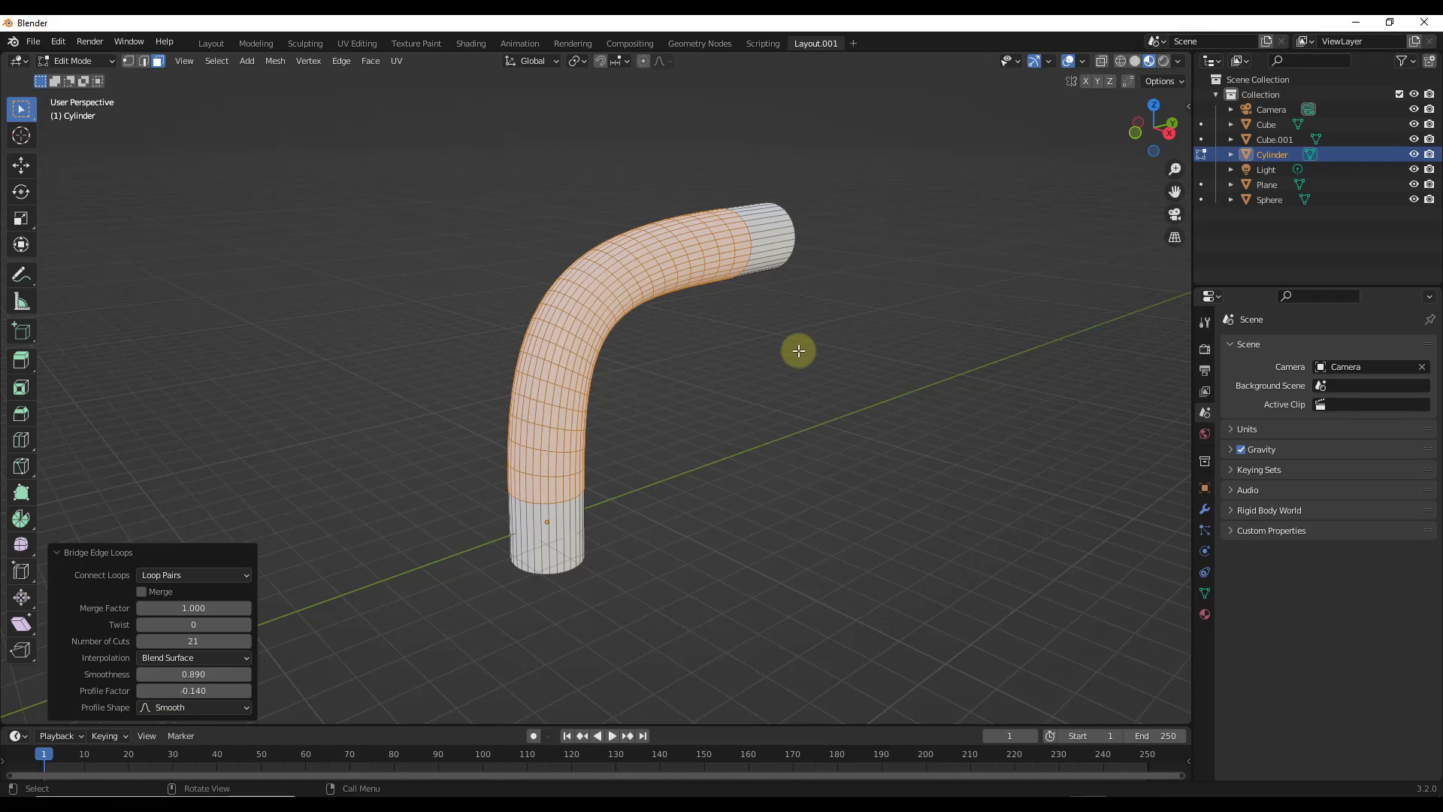
Step: Return to Object Mode, then select the cube and enter its Edit Mode
key(Tab)
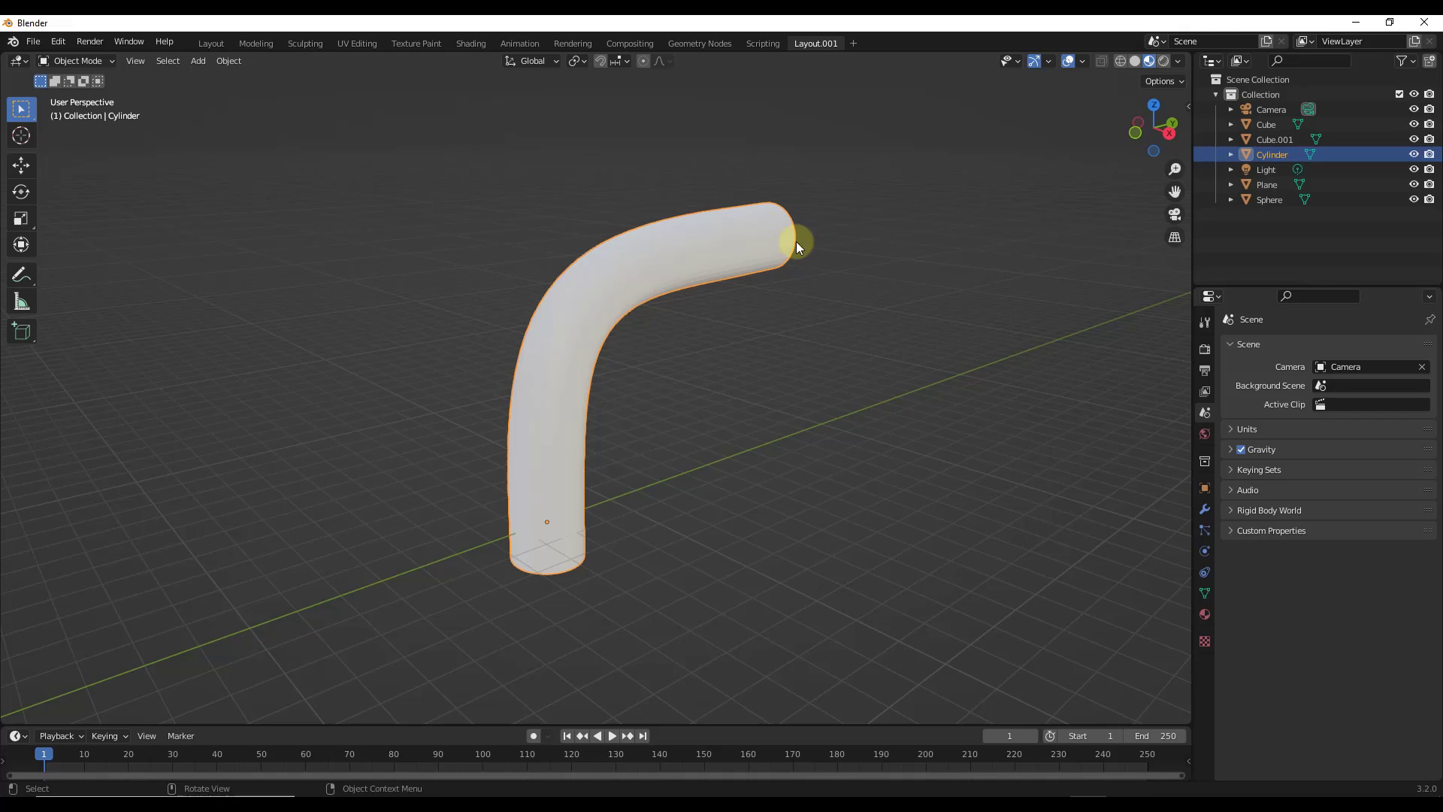
scroll(774, 245, down, 10)
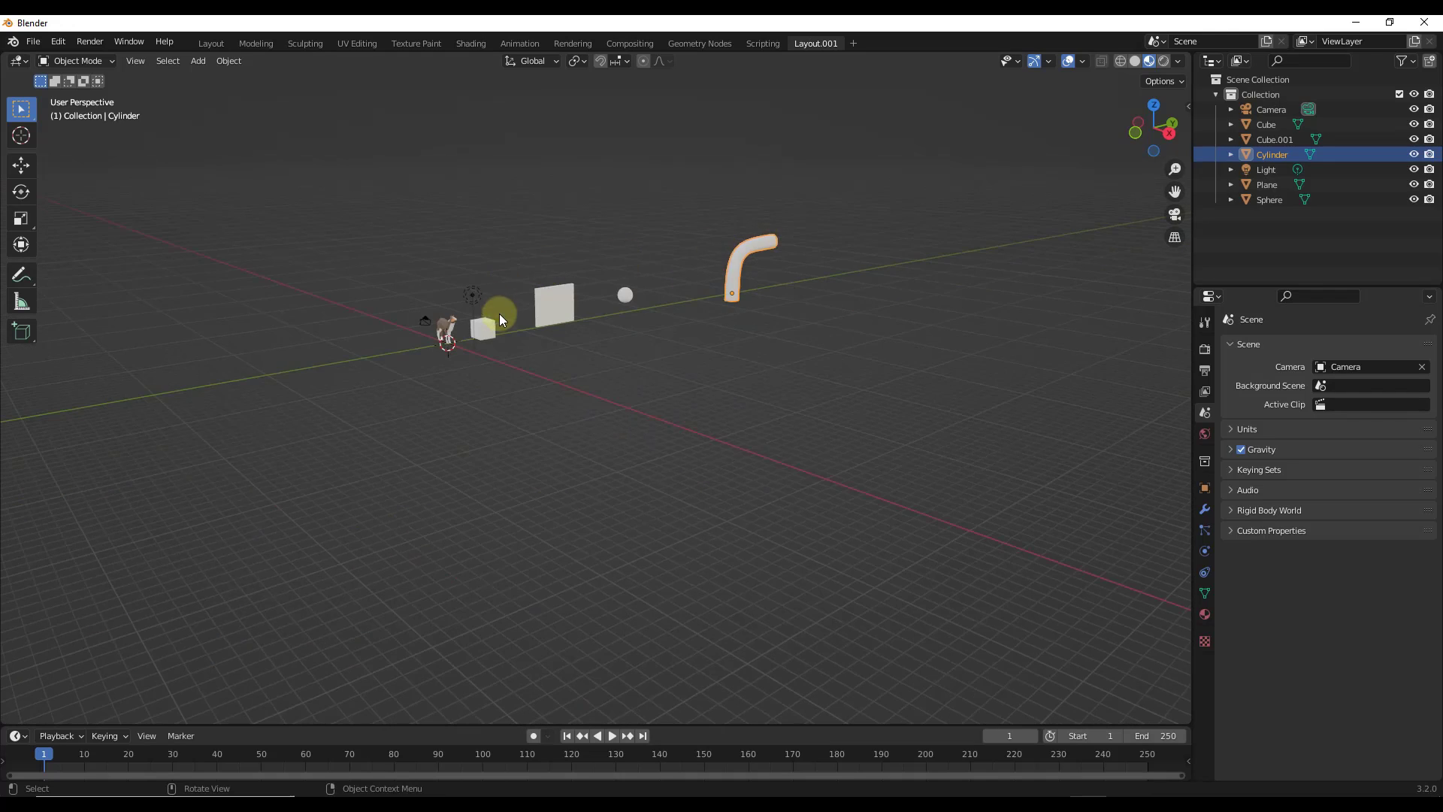
scroll(400, 394, up, 8)
click(400, 394)
middle_drag(400, 394, 386, 374)
key(Tab)
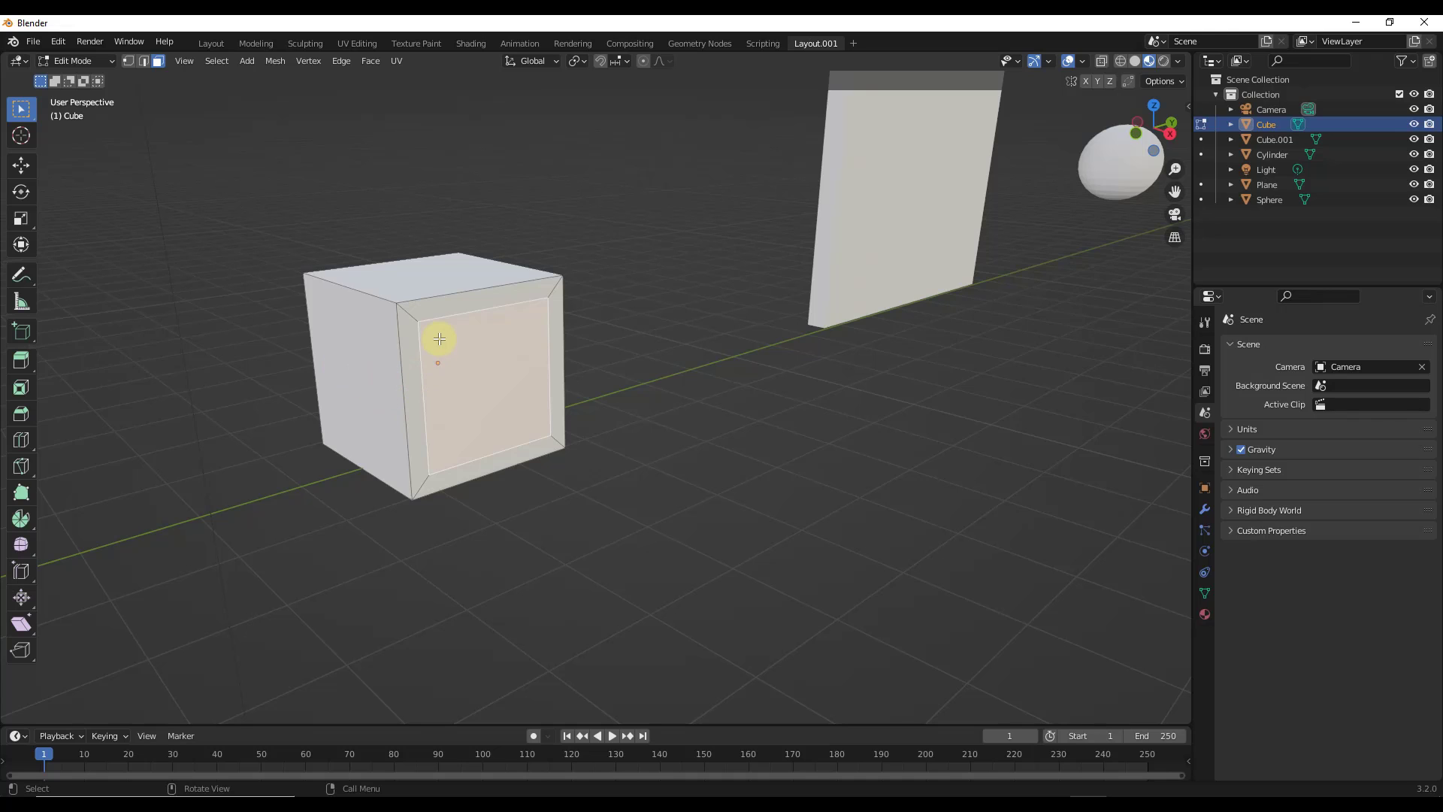
mouse_move(387, 372)
middle_down()
mouse_move(593, 380)
mouse_move(464, 386)
mouse_move(331, 361)
mouse_move(386, 376)
middle_up()
Step: Select the cube's inset front face together with its back face
click(346, 61)
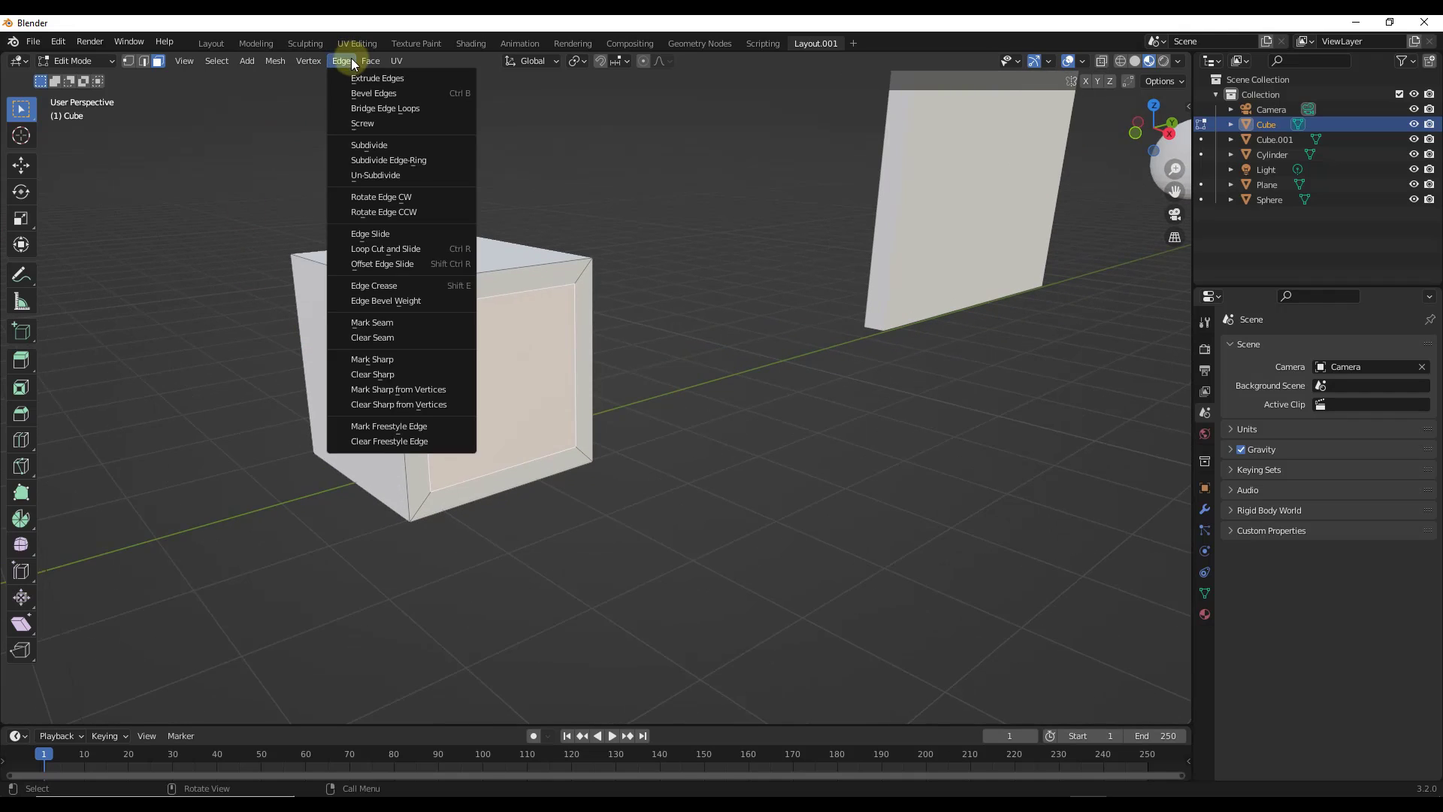
click(368, 61)
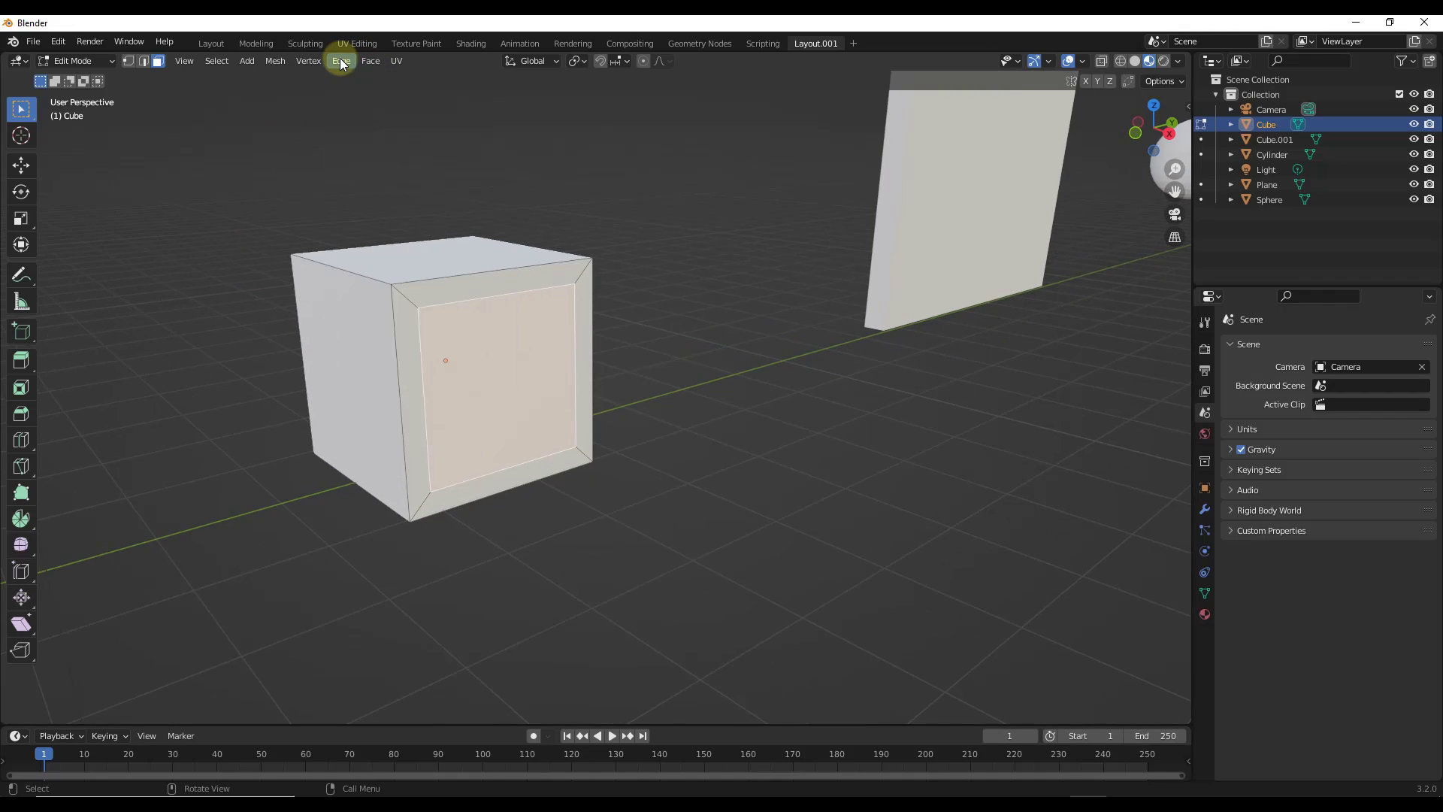
click(733, 265)
key(a)
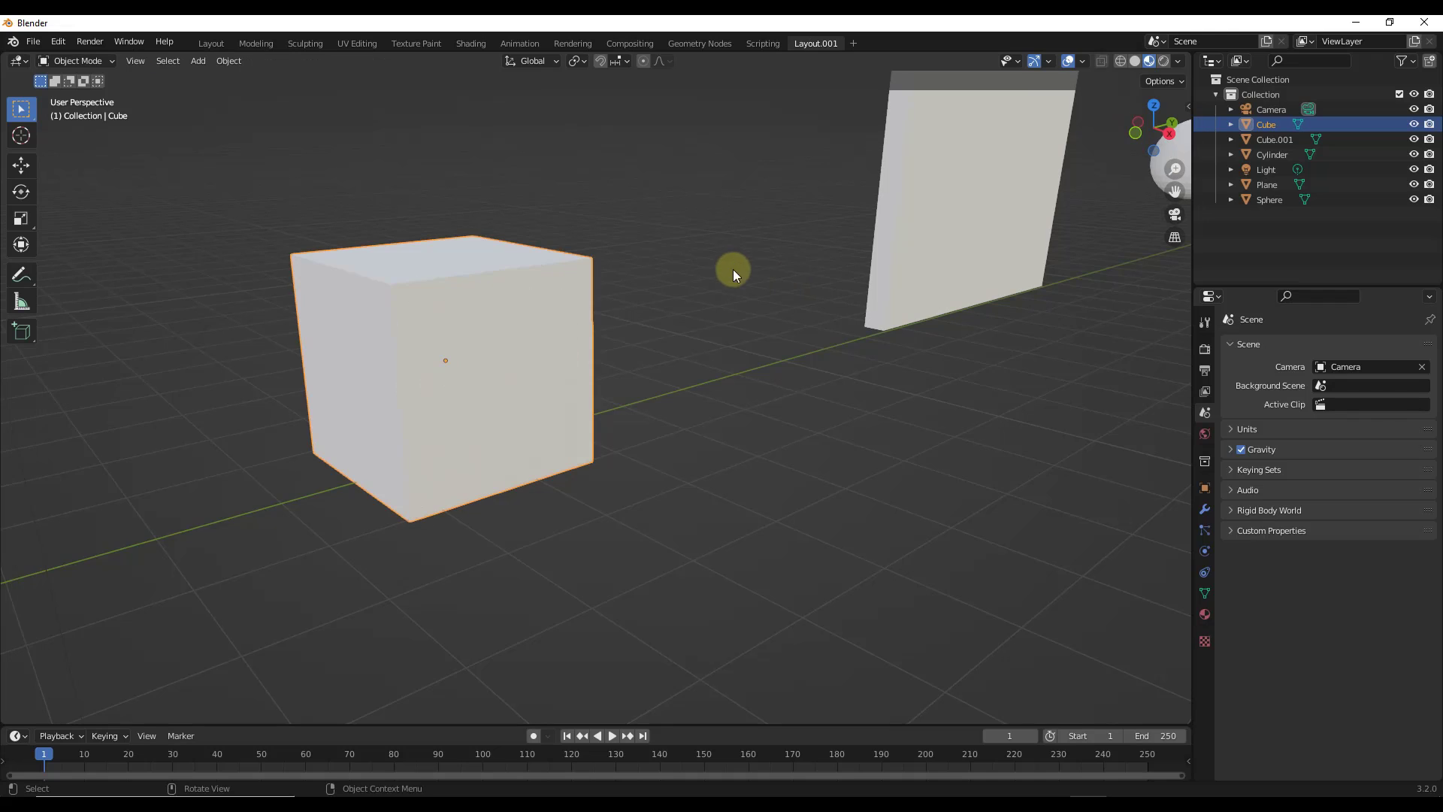
click(659, 333)
click(494, 379)
mouse_move(313, 332)
middle_down()
mouse_move(515, 357)
mouse_move(300, 494)
mouse_move(442, 426)
mouse_move(368, 393)
mouse_move(463, 458)
mouse_move(395, 456)
mouse_move(372, 185)
middle_up()
shift+click(324, 489)
Step: Bridge the front and back faces into a square tunnel through the cube
click(368, 61)
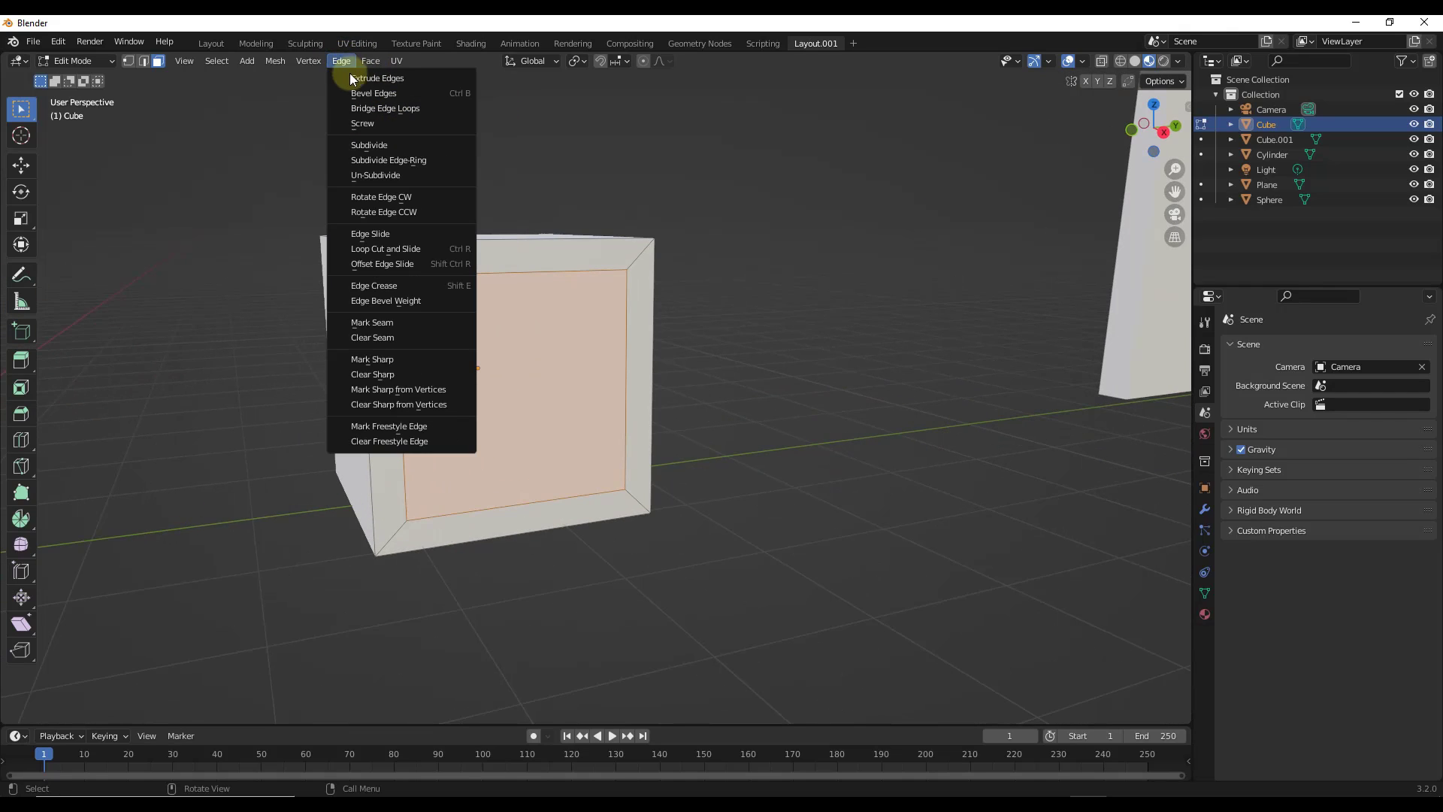
click(386, 108)
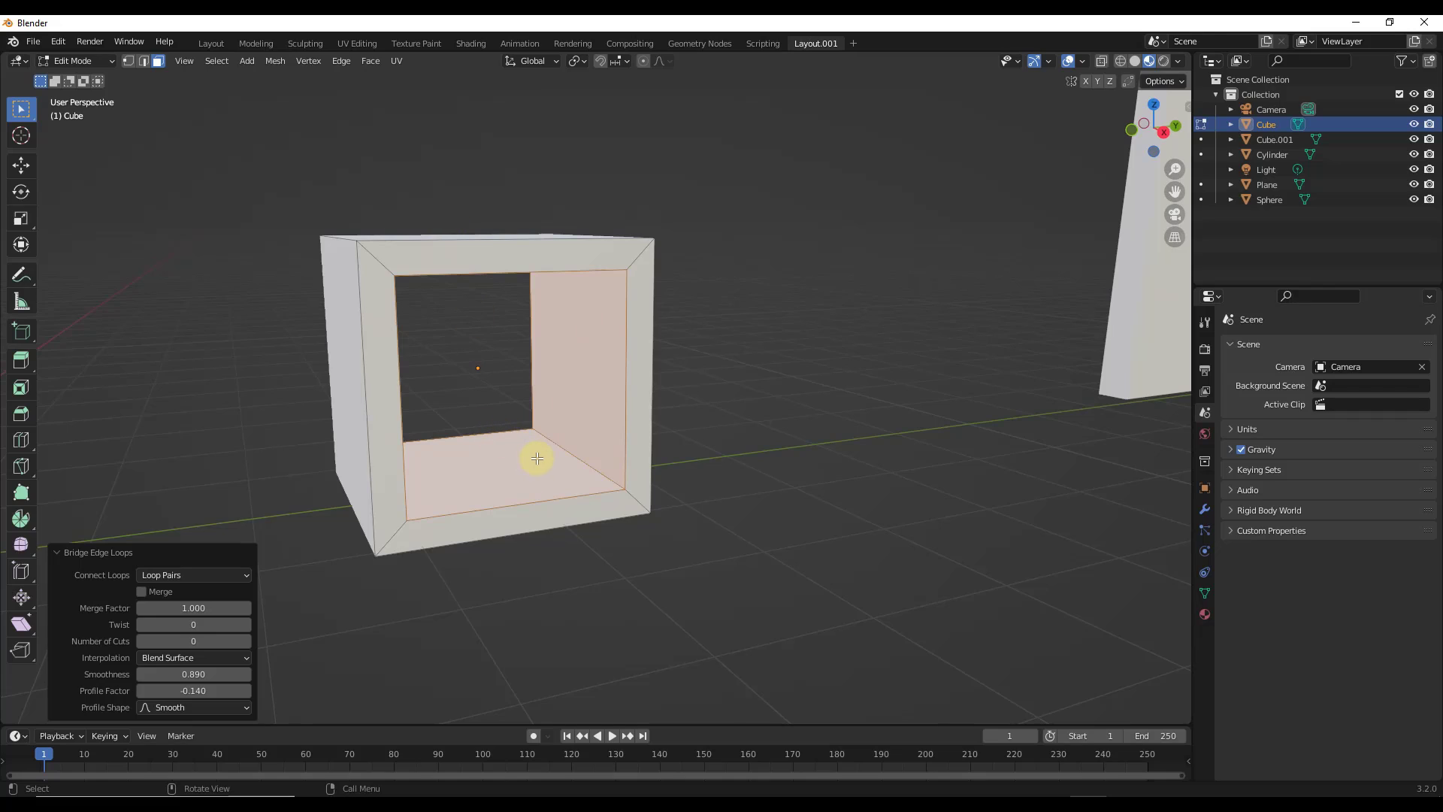
middle_drag(536, 459, 414, 409)
scroll(413, 409, up, 2)
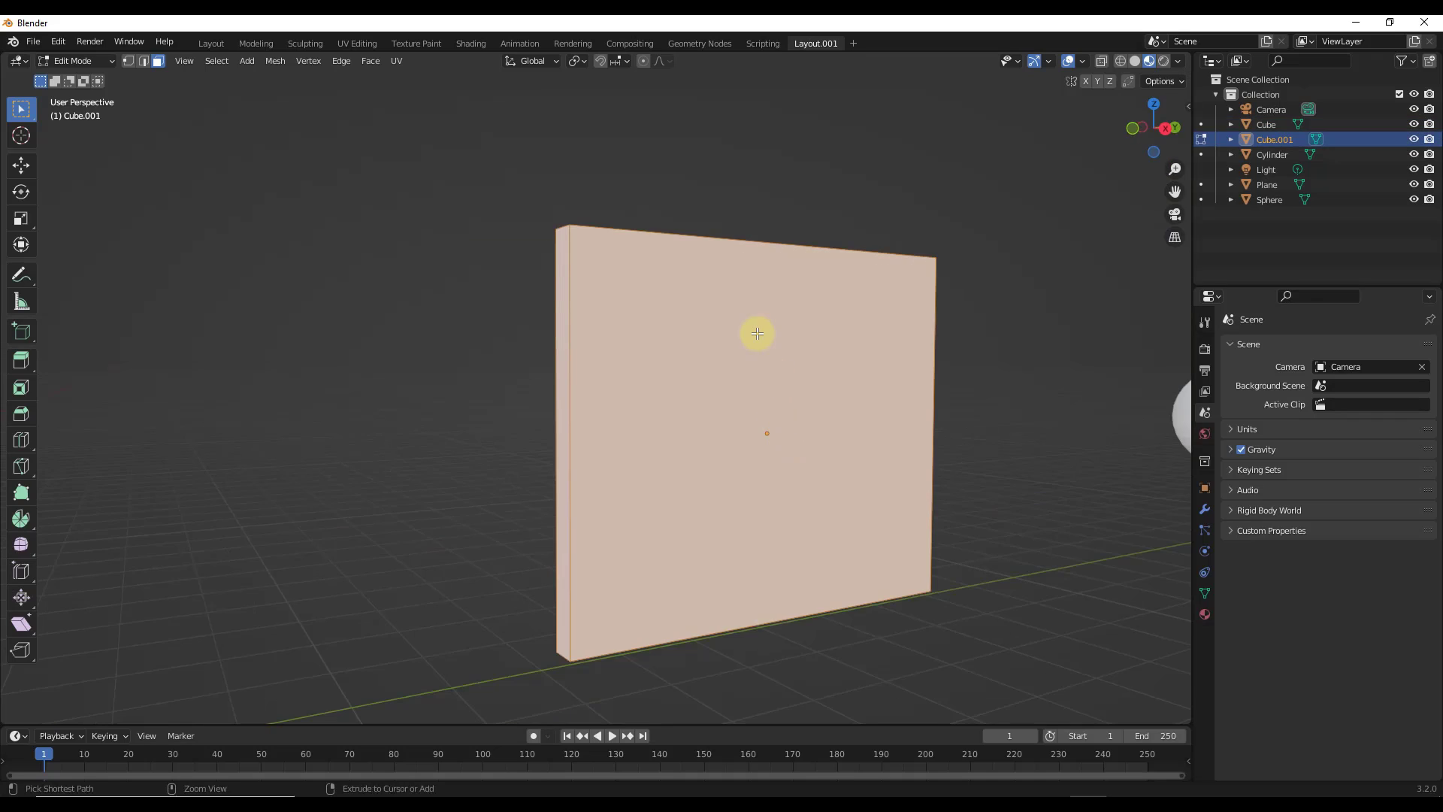
Step: Add two vertical and two horizontal evenly spaced loop cuts across the wall
key(ctrl+r)
scroll(748, 242, up, 1)
click(748, 241)
right_click(748, 241)
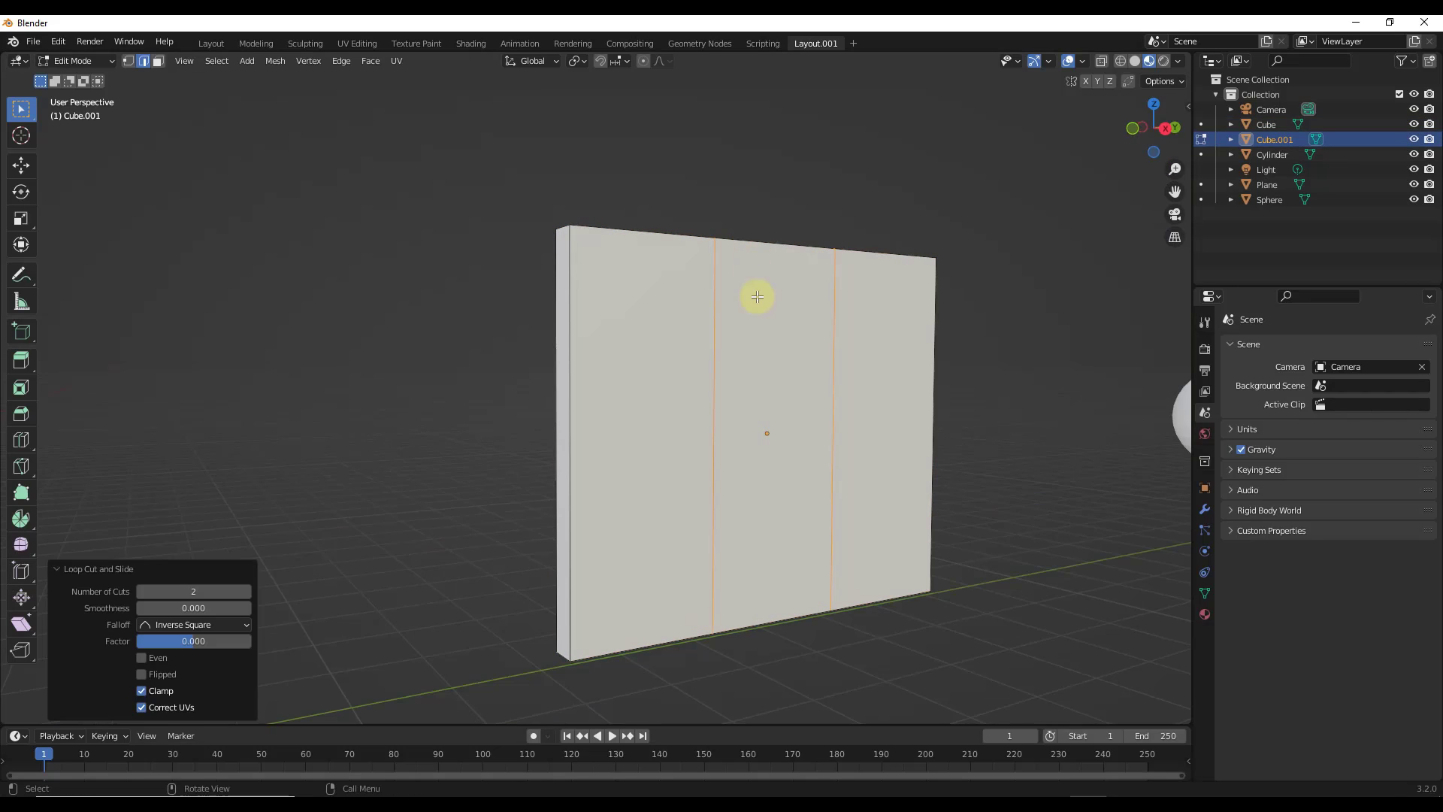
scroll(719, 321, up, 1)
click(719, 321)
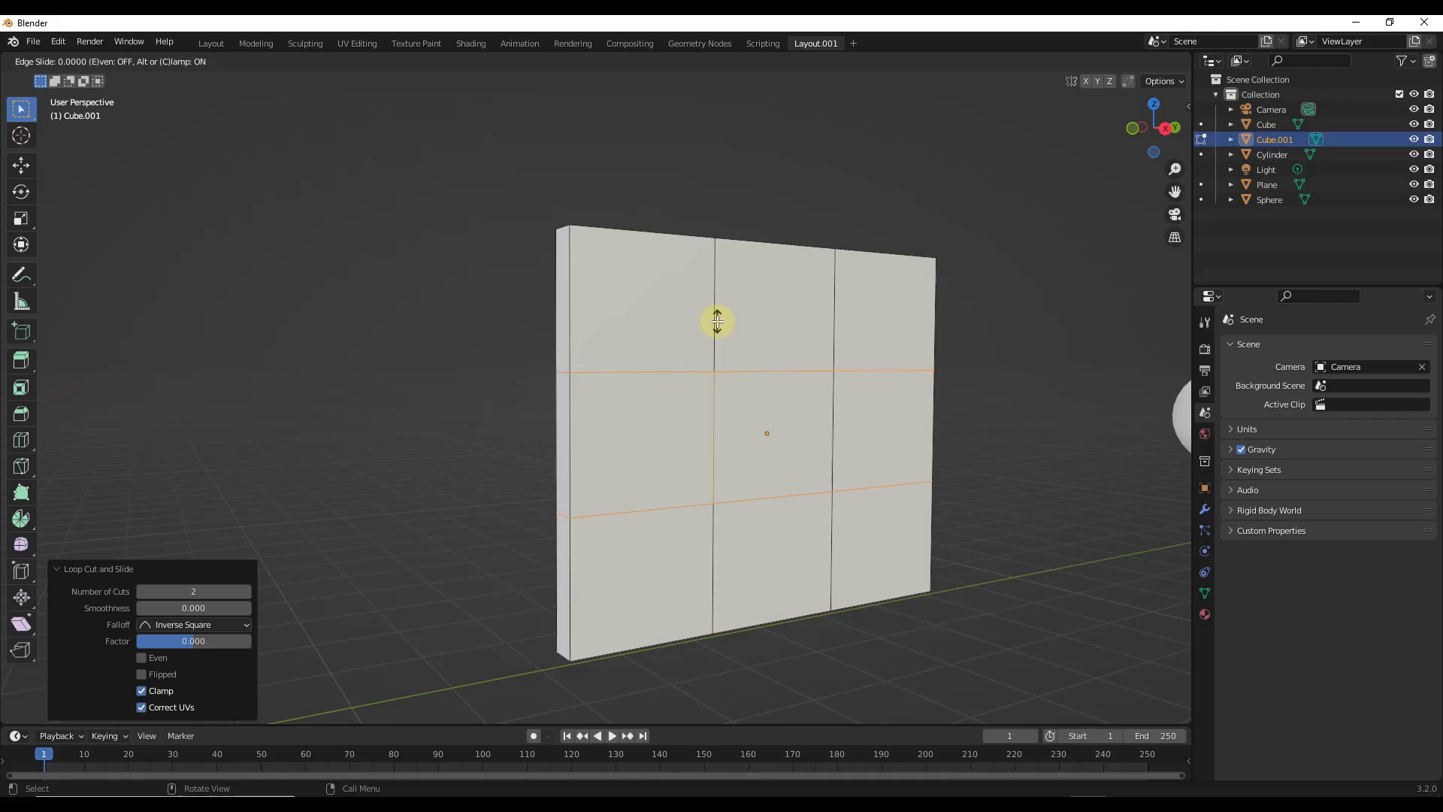
right_click(721, 325)
Step: In face select mode, select the wall's front and back centre faces
key(3)
click(754, 432)
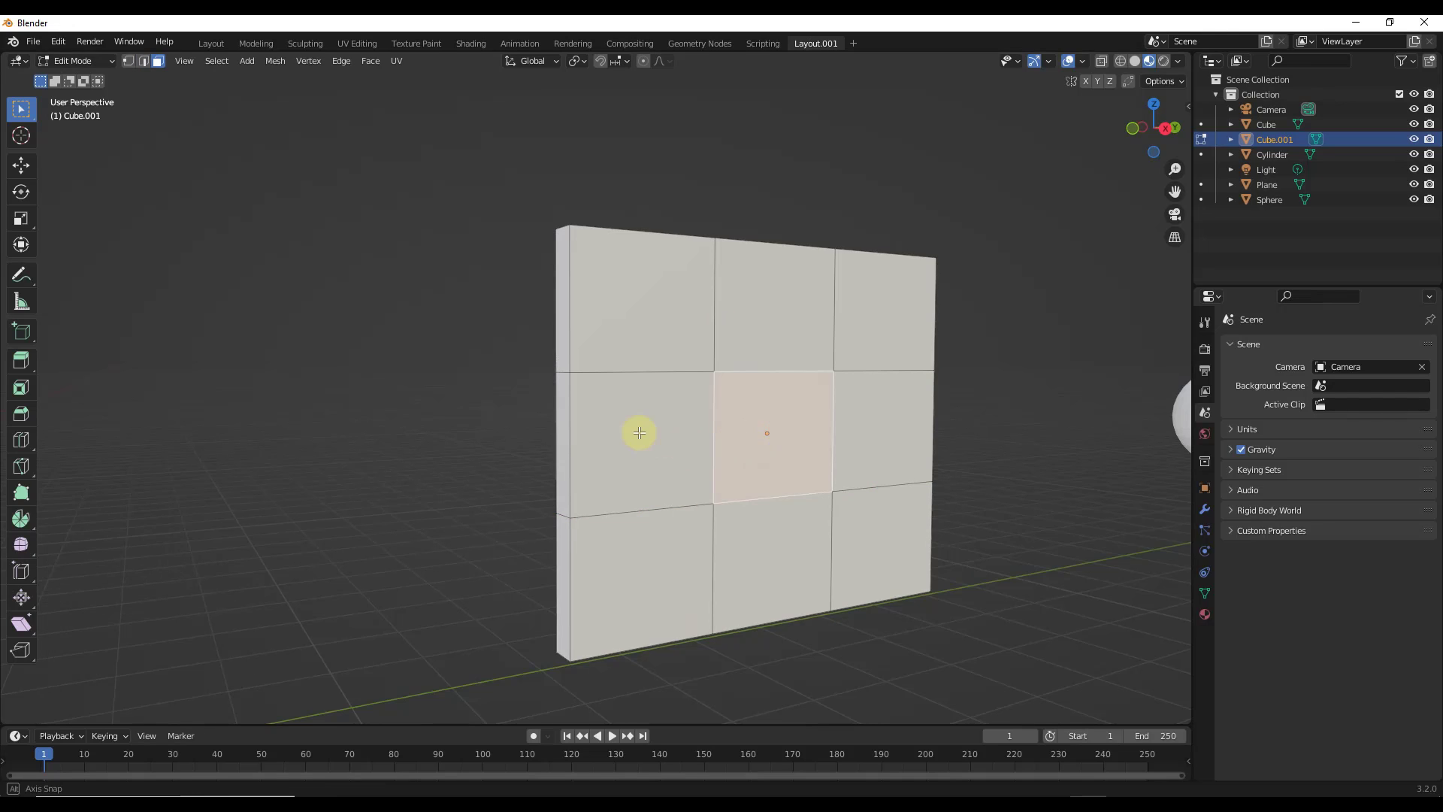
middle_drag(642, 433, 790, 419)
click(791, 418)
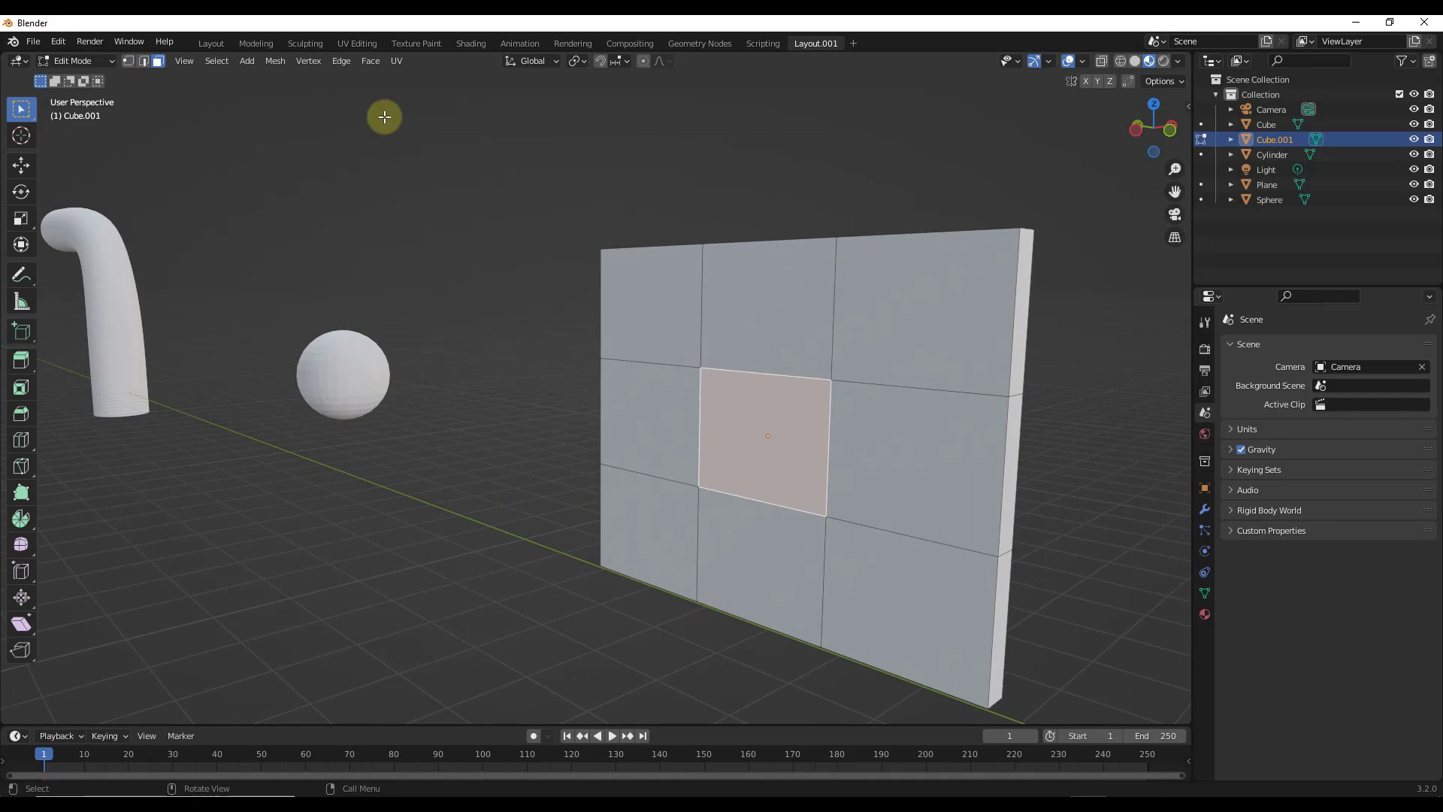
Step: Bridge the centre faces into a square hole and return to Object Mode
click(368, 63)
mouse_move(342, 61)
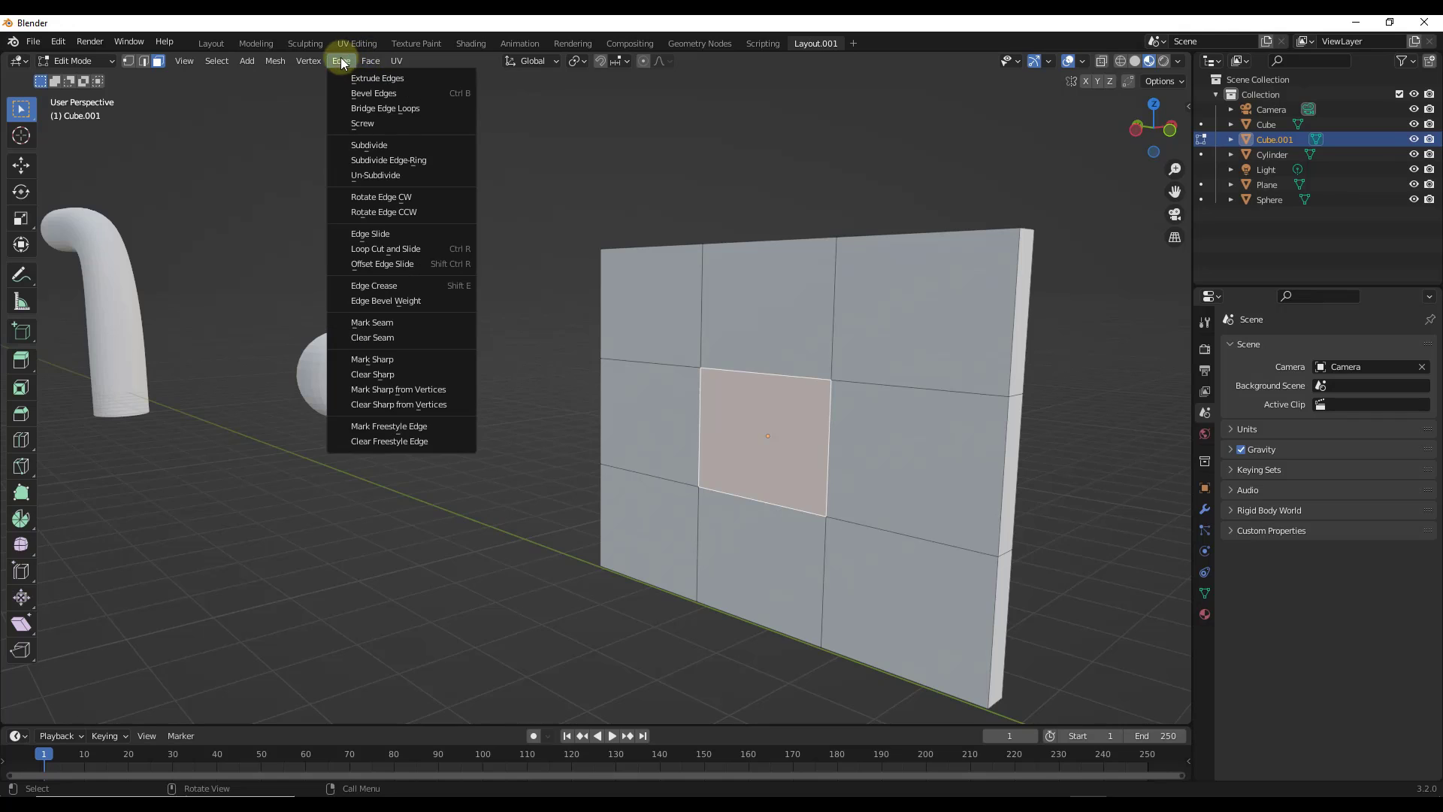
click(395, 102)
middle_drag(851, 381, 715, 409)
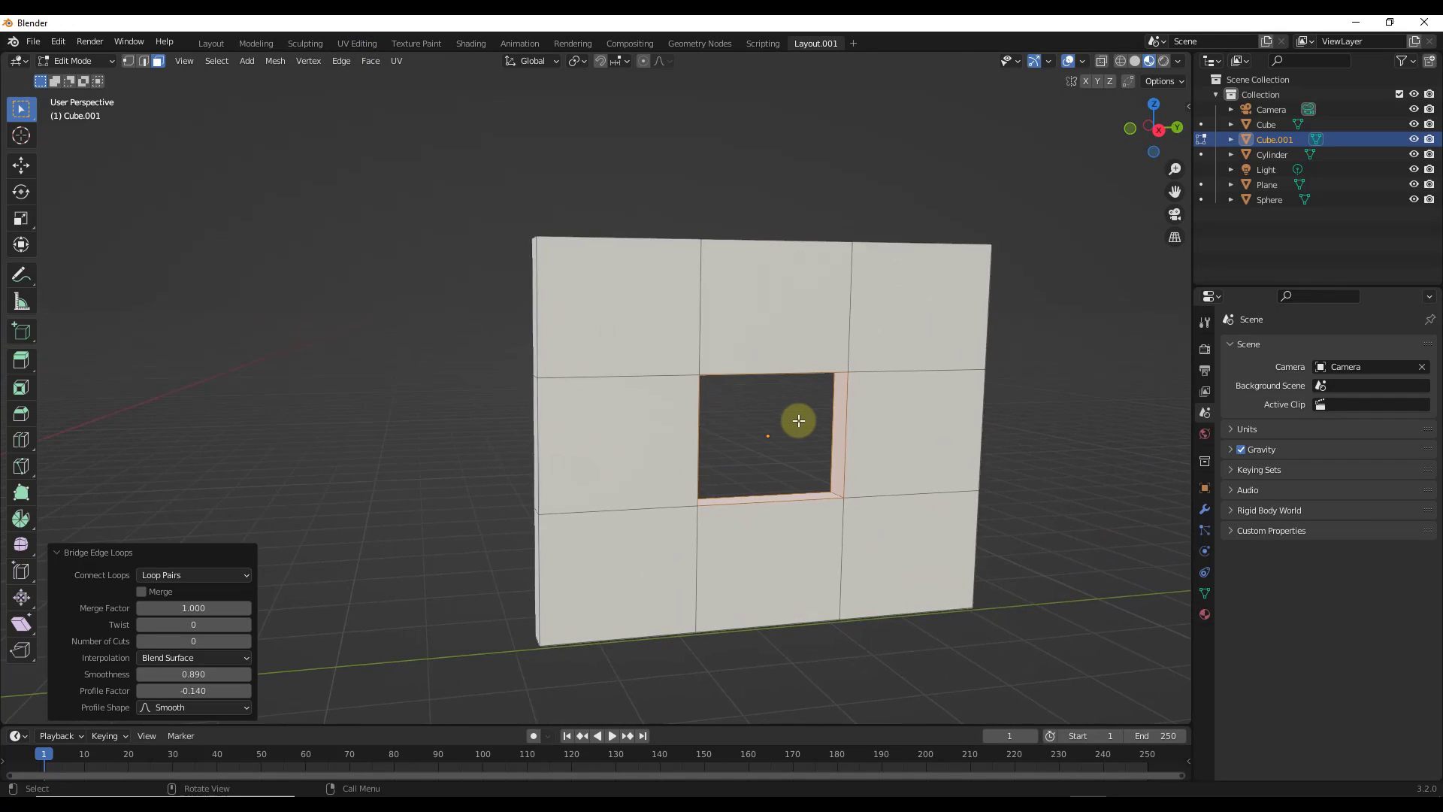
key(Tab)
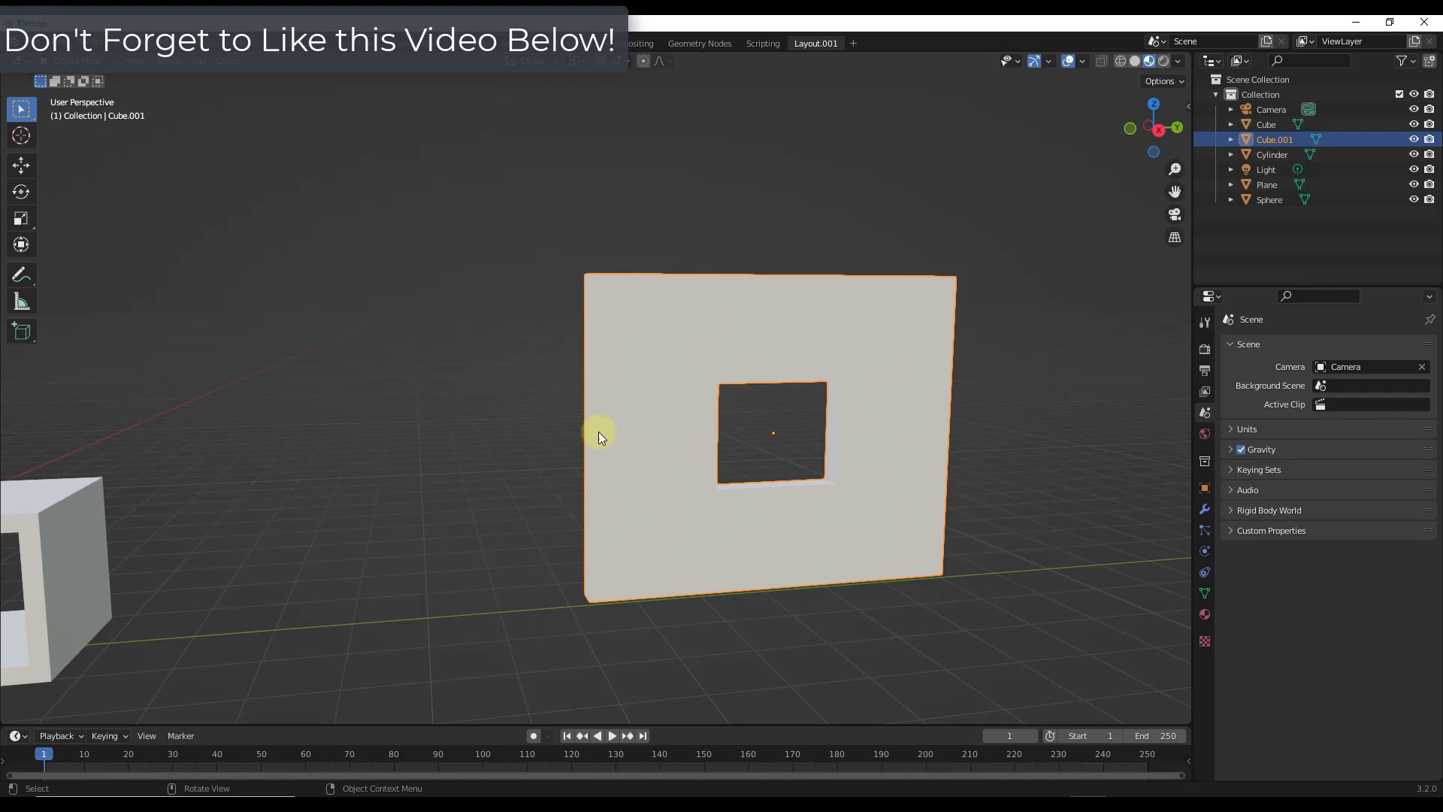
scroll(567, 417, down, 3)
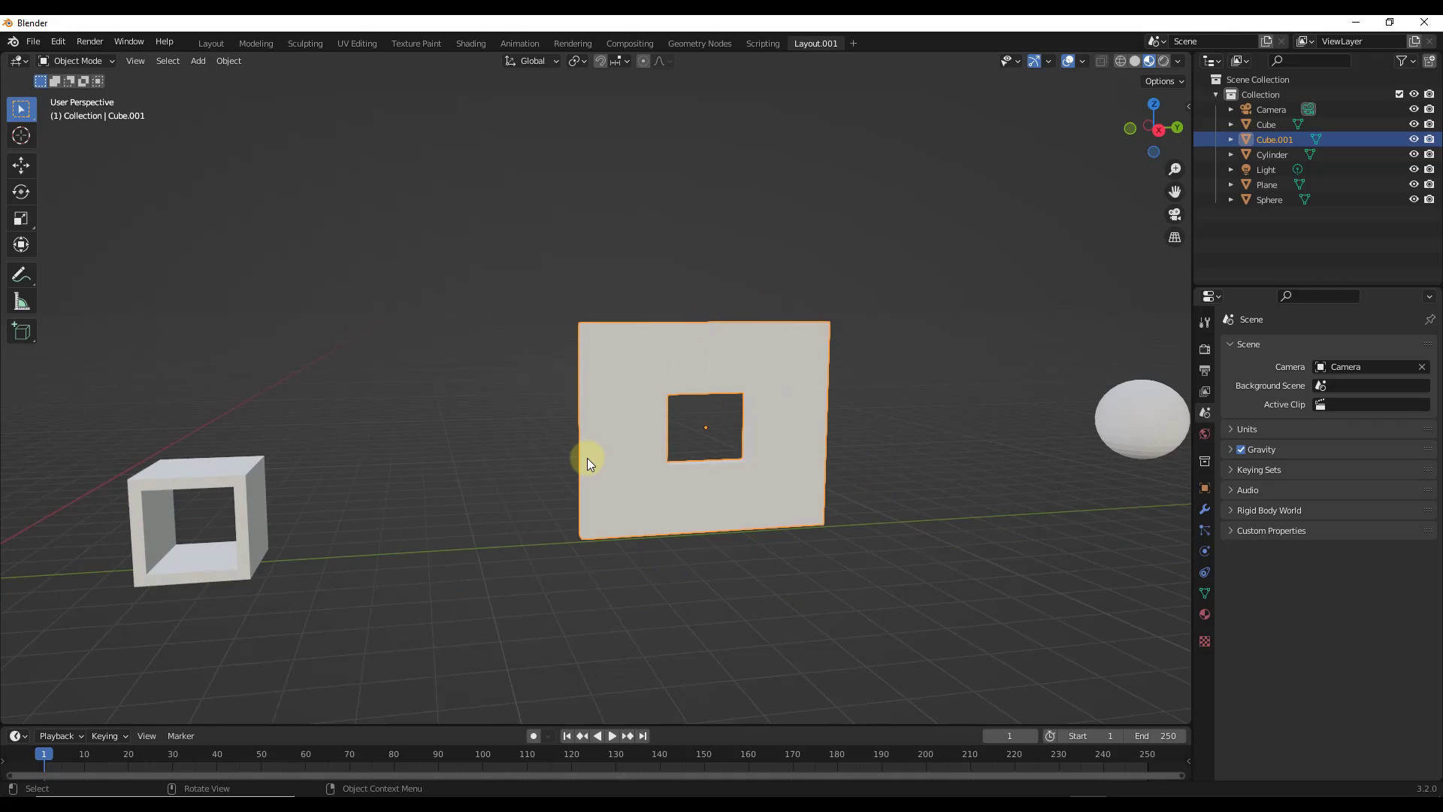
middle_drag(552, 421, 998, 275)
Step: Frame the sphere from the right in wireframe and box-select its central face patches
click(836, 414)
click(1158, 130)
key(KP_Decimal)
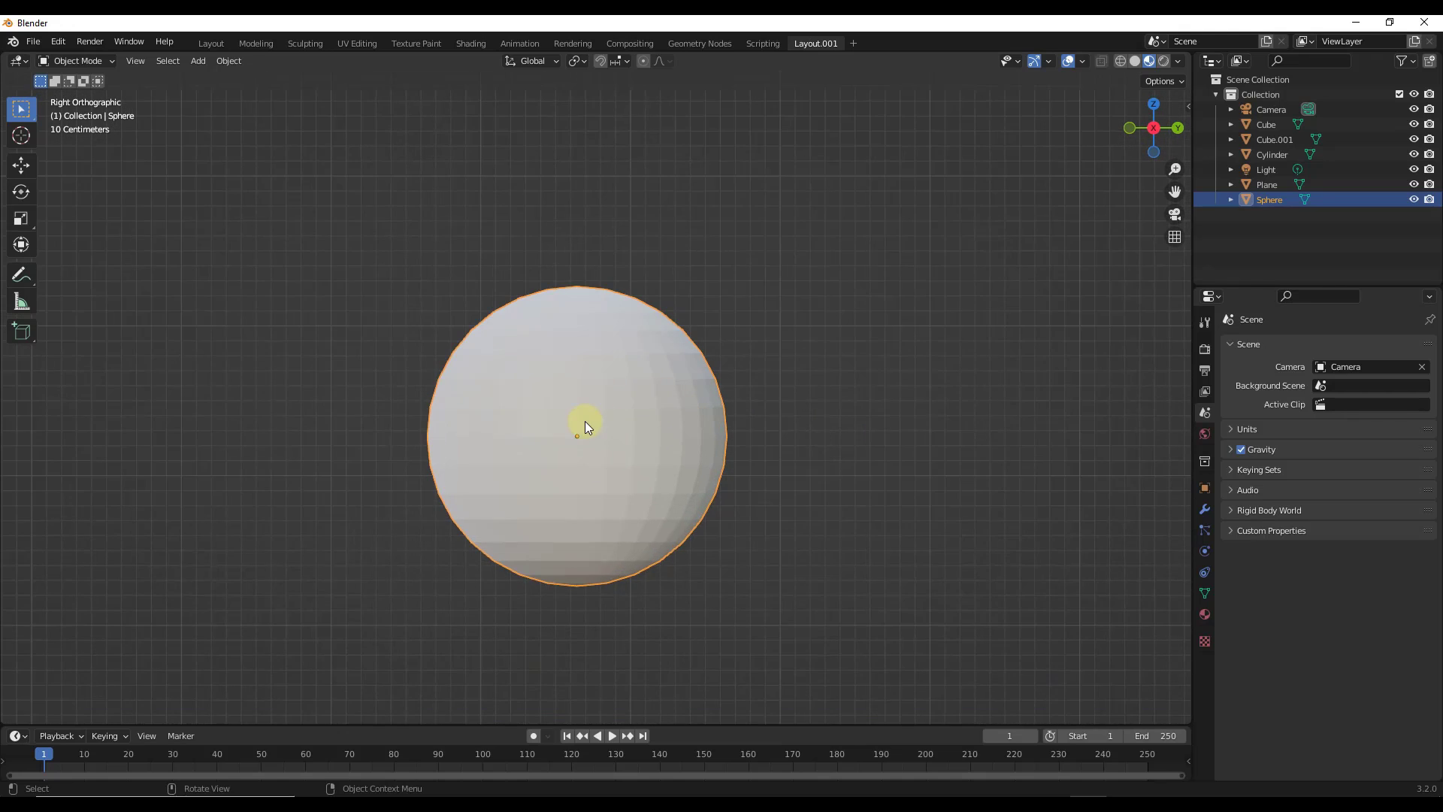
scroll(532, 441, up, 2)
key(z)
click(484, 451)
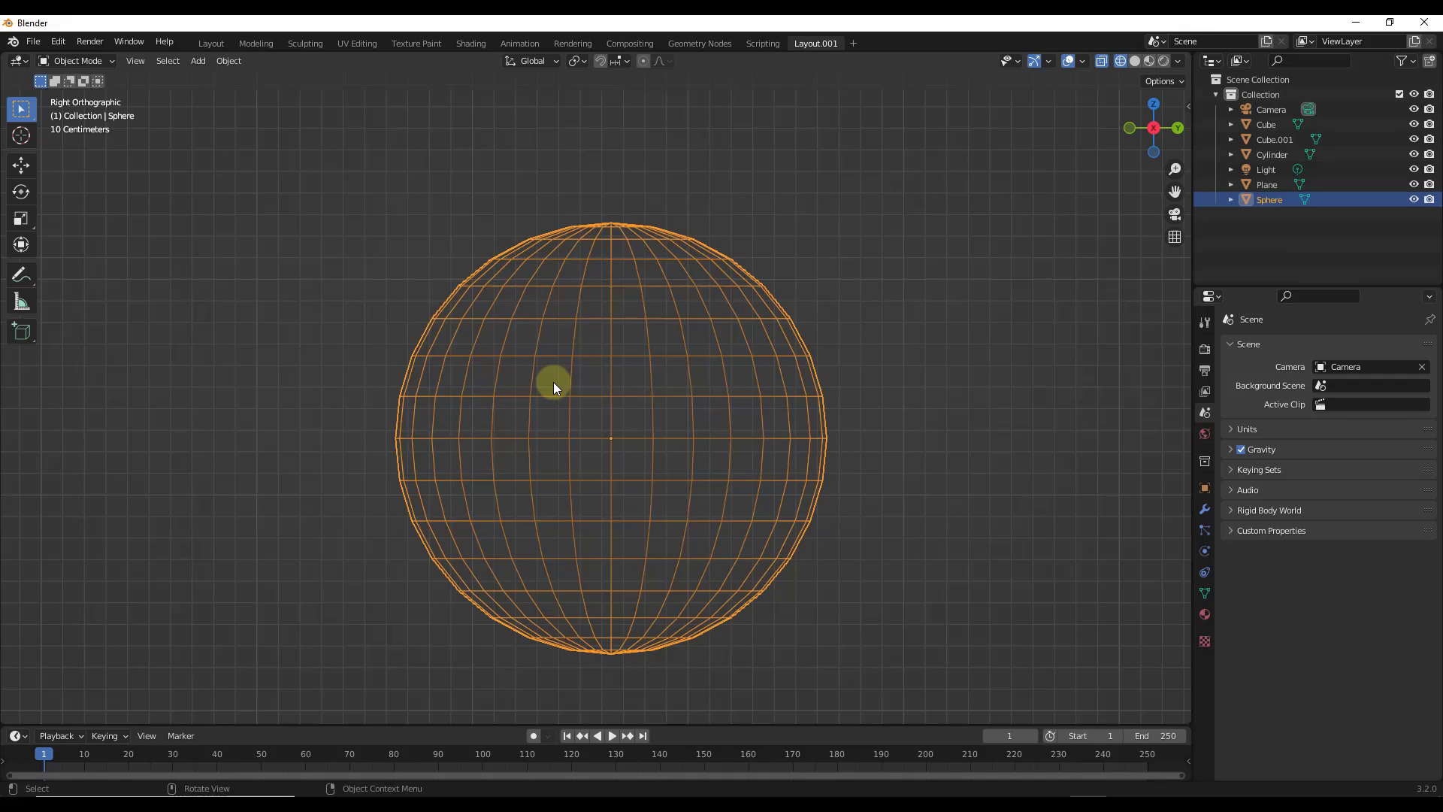
key(Tab)
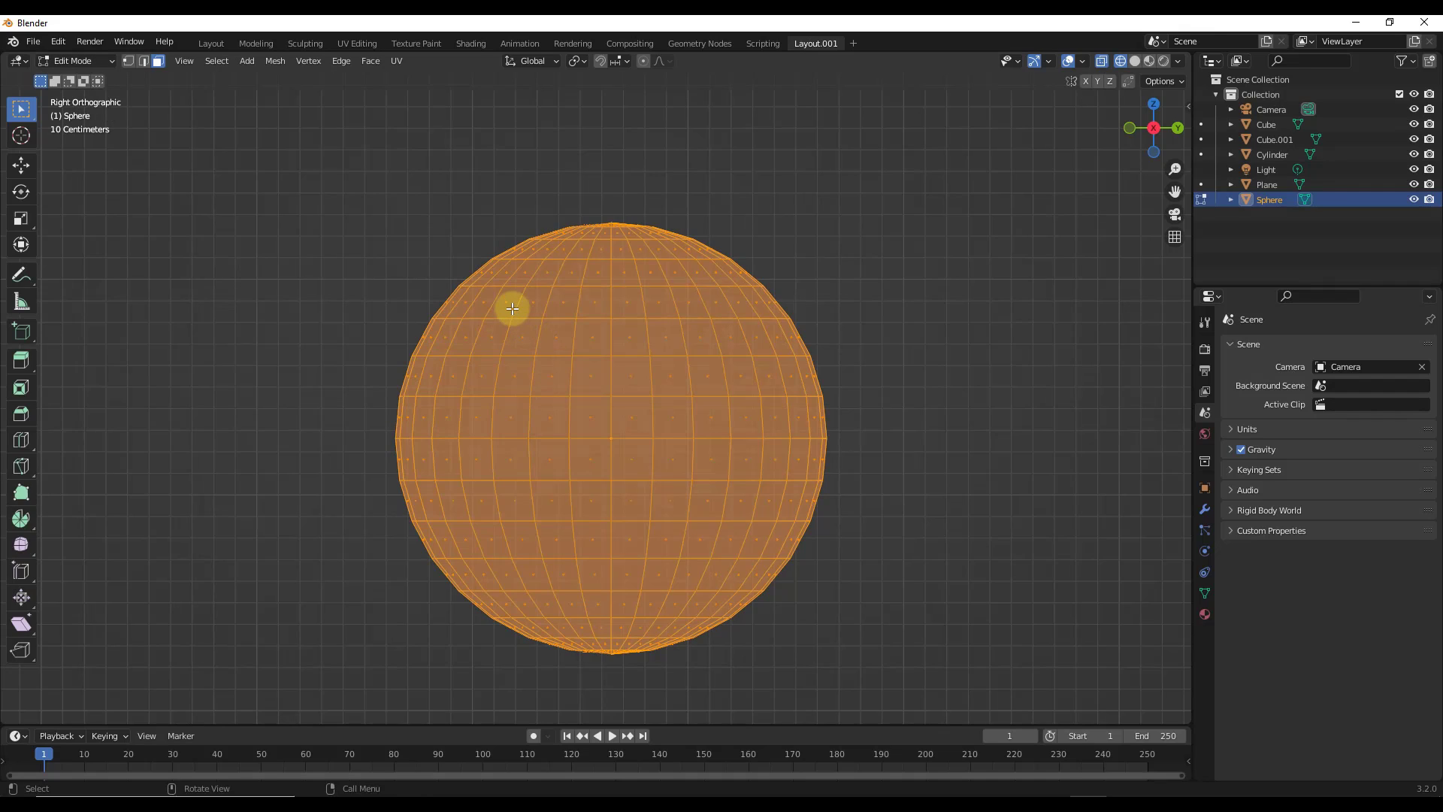
drag(532, 316, 684, 517)
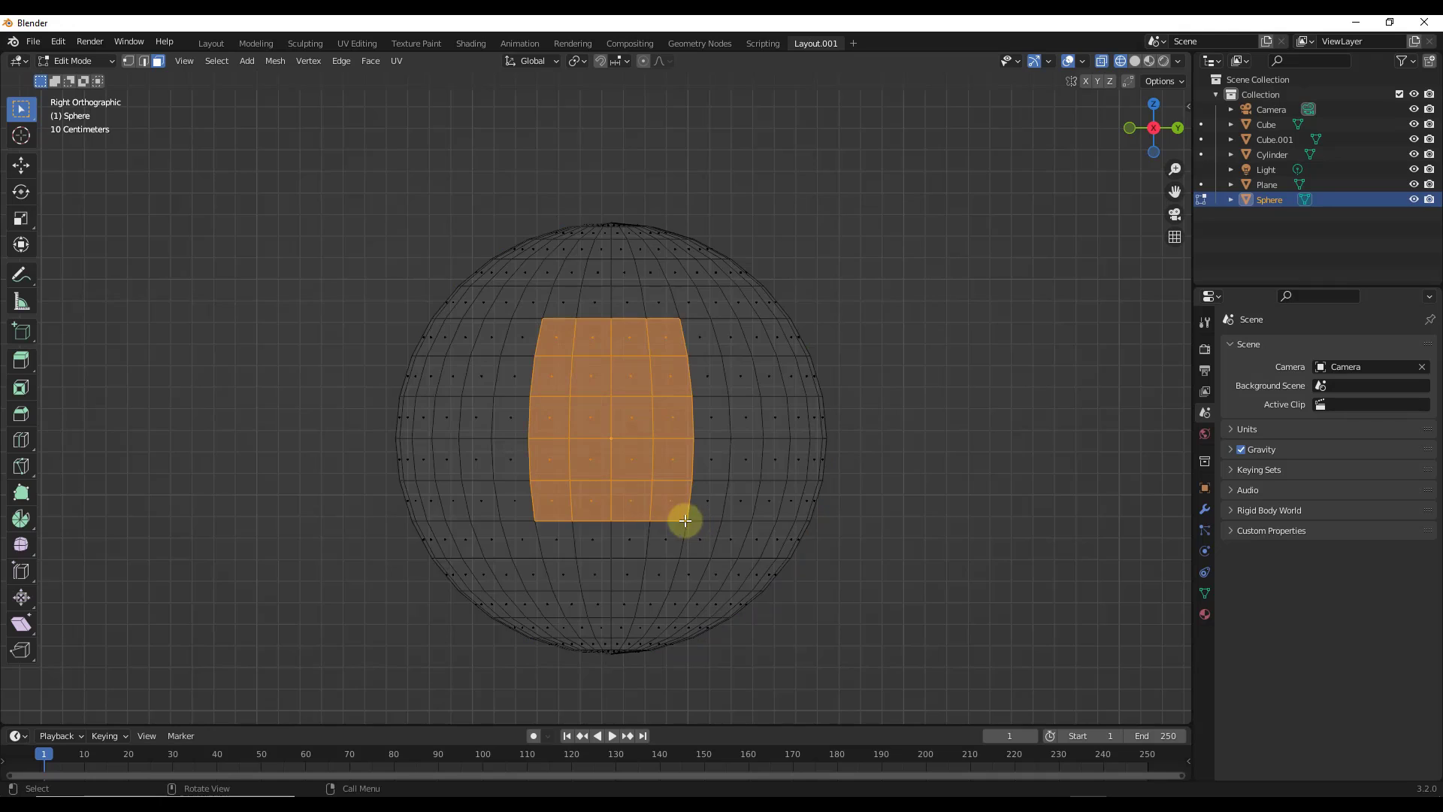
middle_drag(530, 496, 599, 514)
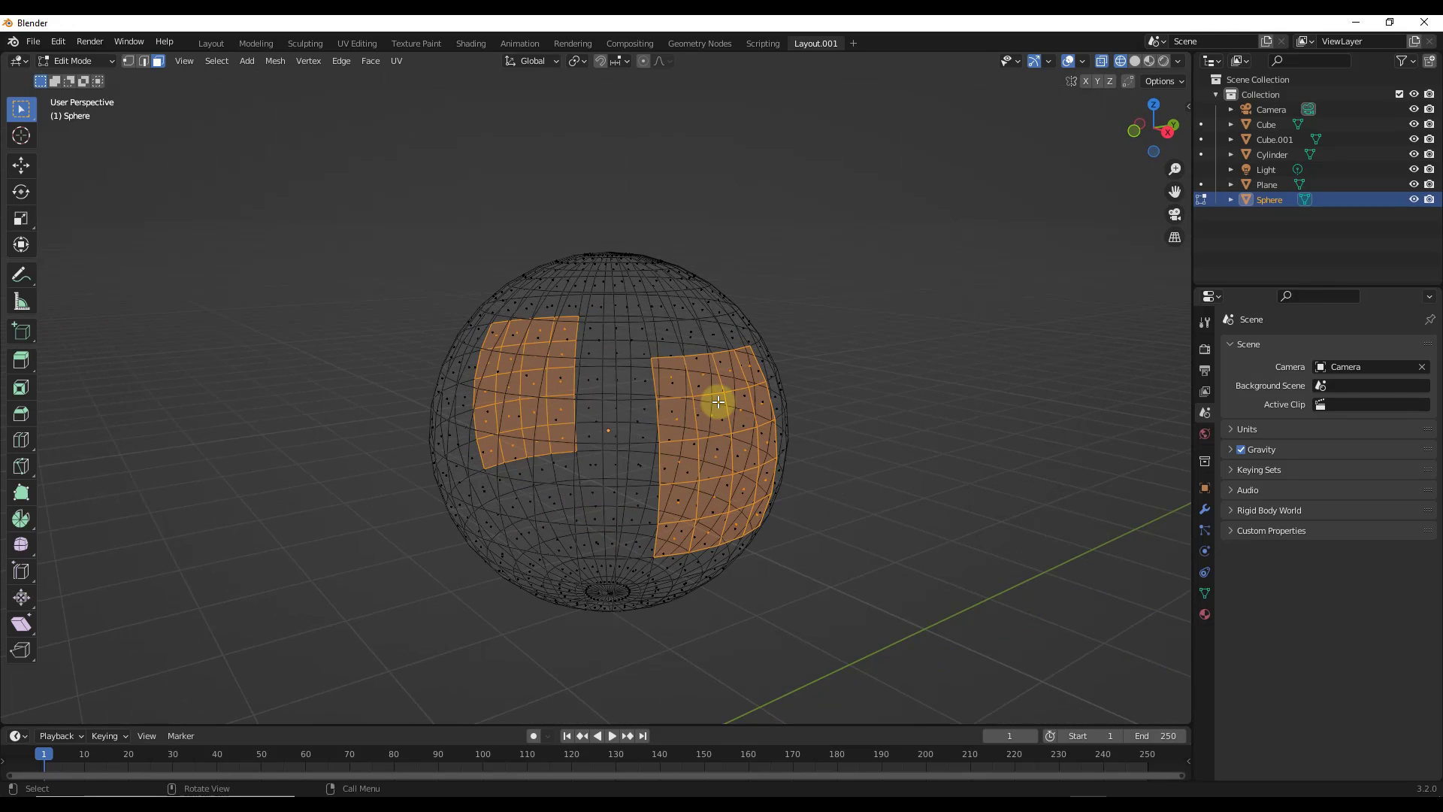
Step: Switch to Material Preview and bridge the two face patches into a tunnel
key(z)
click(731, 481)
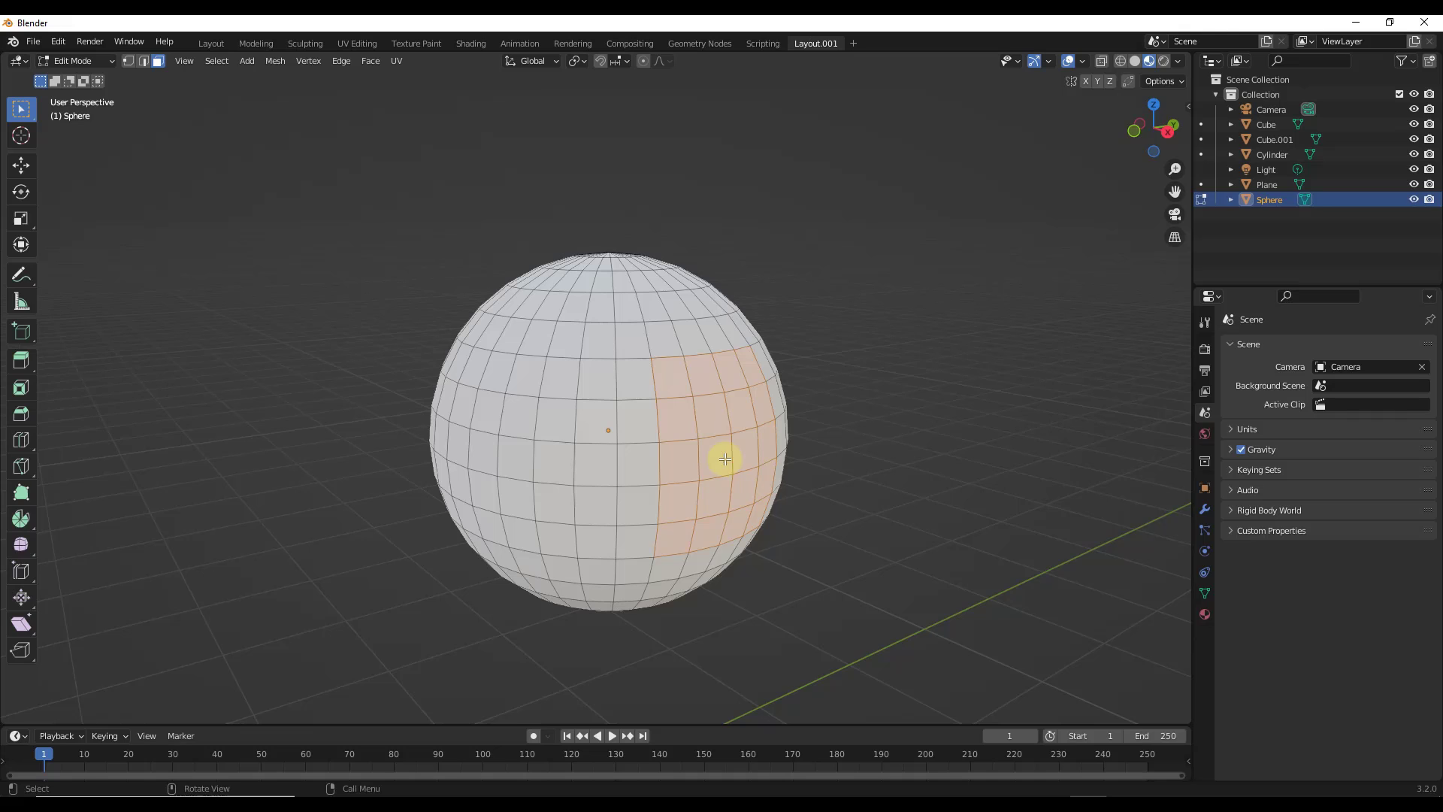
click(331, 61)
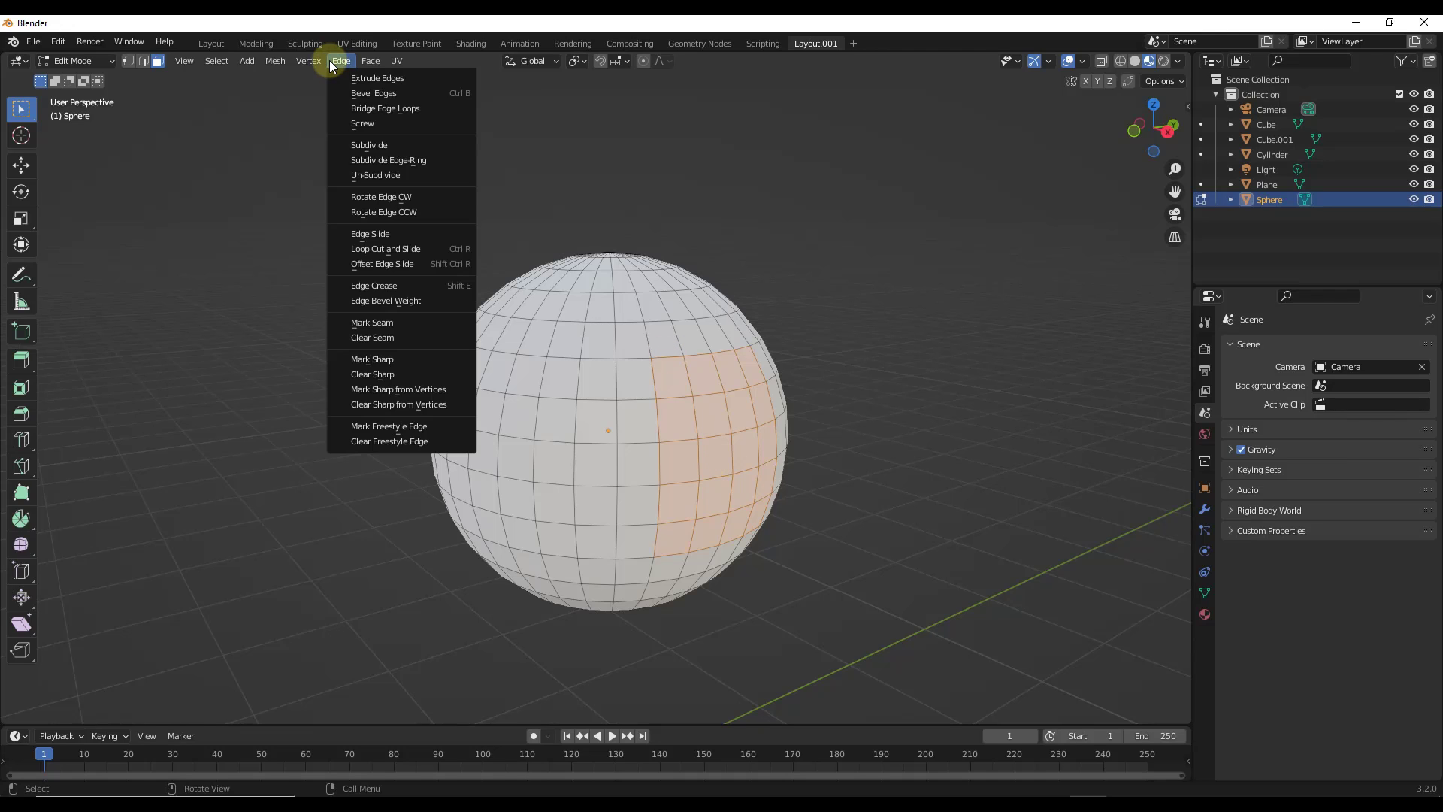
click(368, 108)
middle_drag(654, 348, 574, 338)
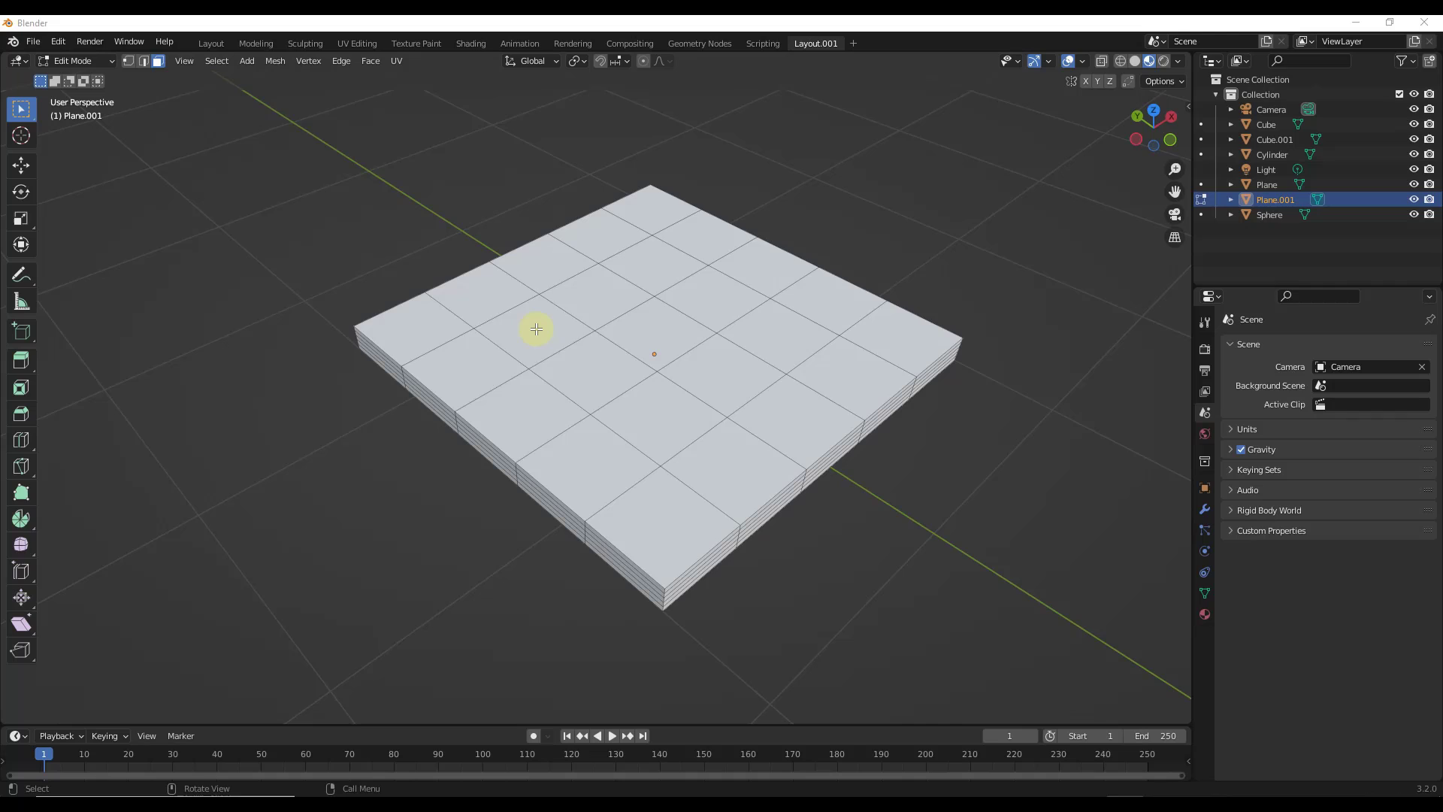
Step: In wireframe, select two top faces of the plate and the faces beneath them
key(z)
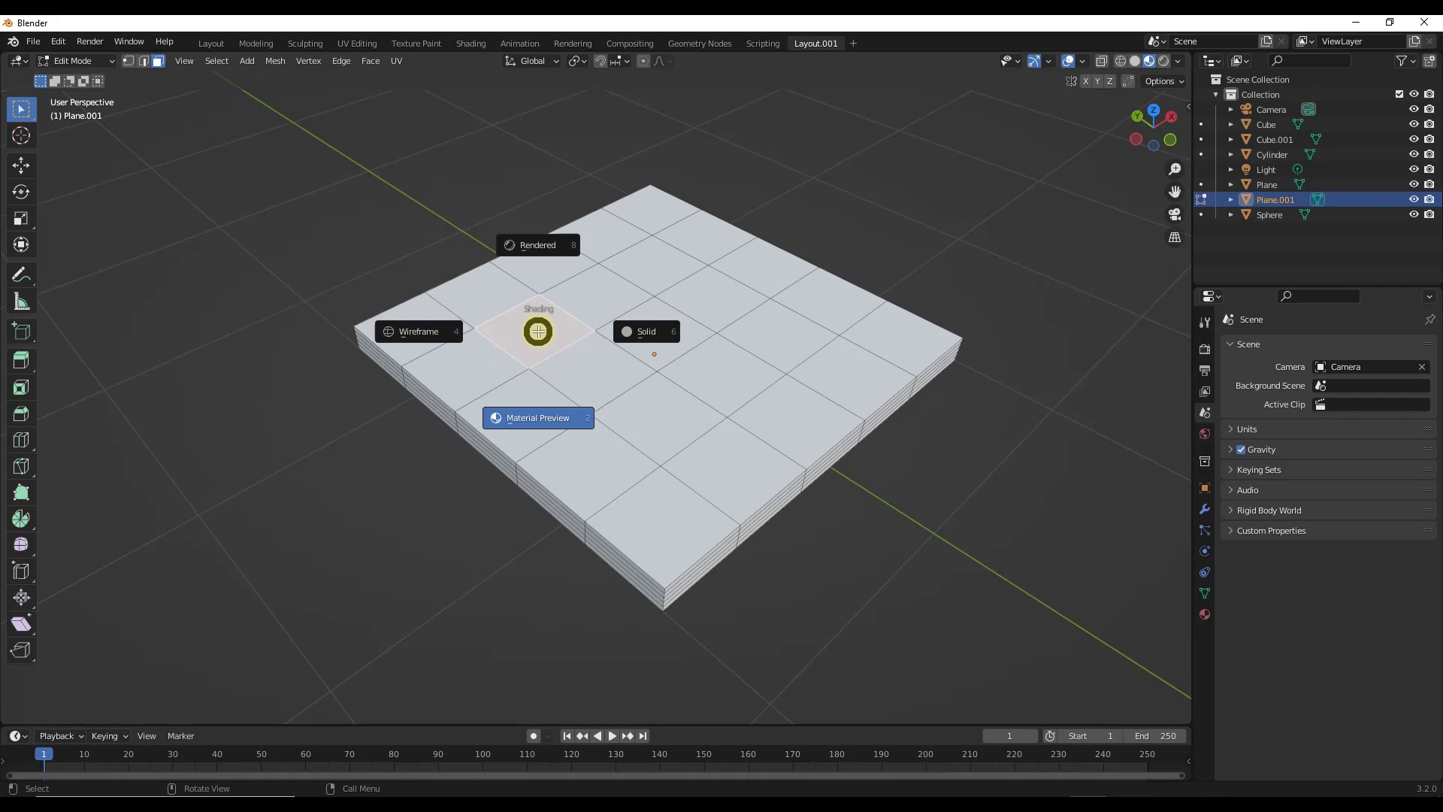
click(412, 332)
shift+click(538, 351)
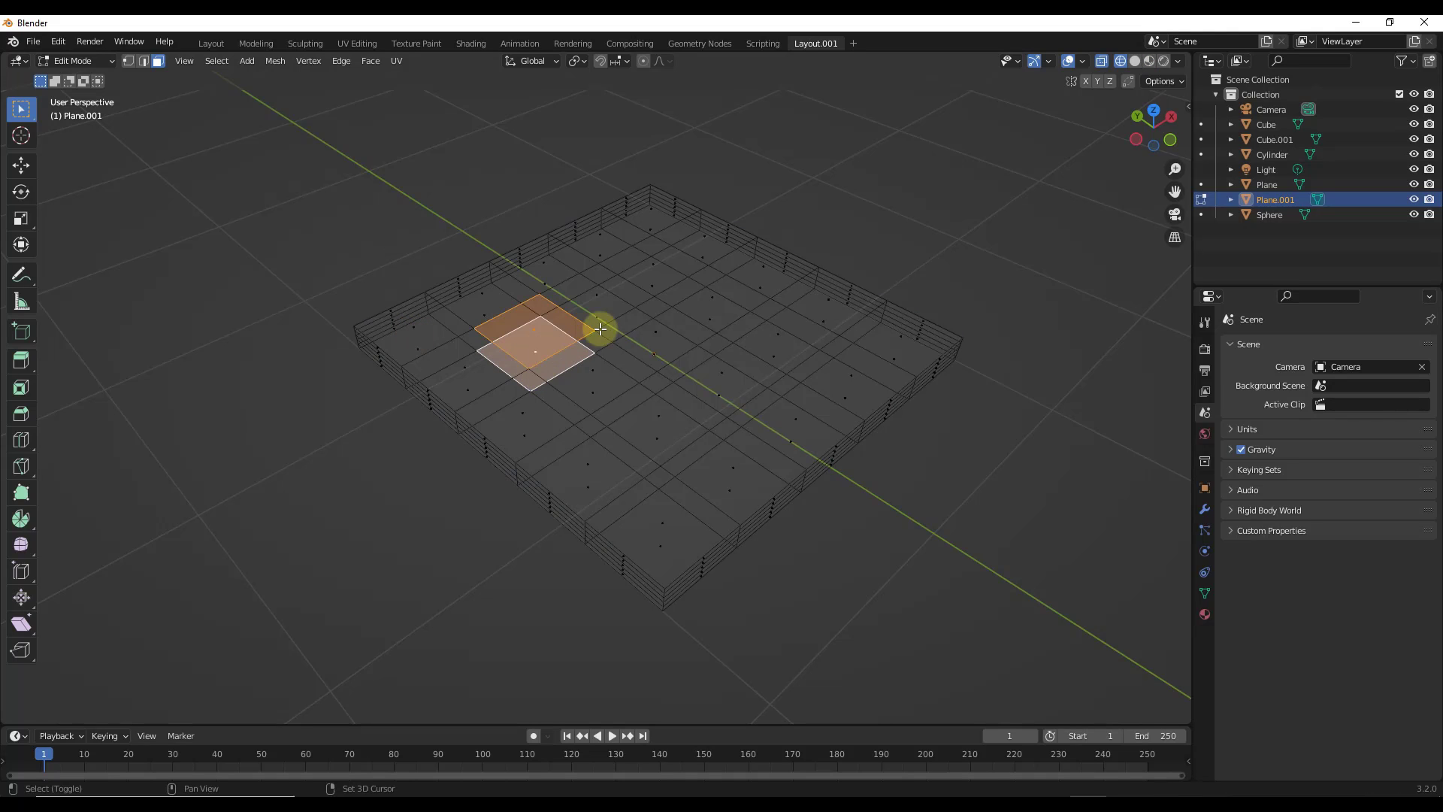
shift+click(653, 261)
shift+click(657, 292)
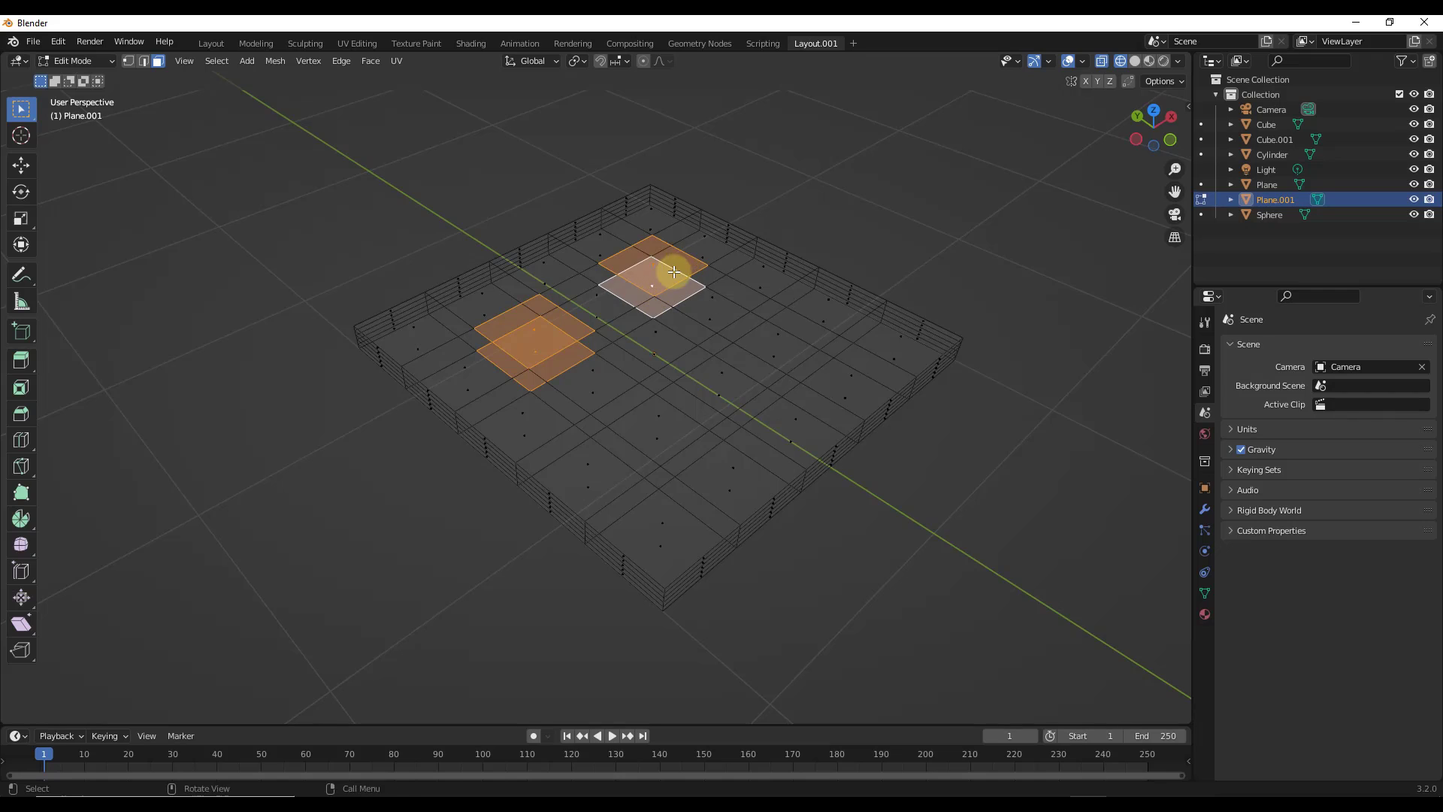
middle_drag(657, 292, 659, 289)
Step: Bridge the selected face pairs and inspect the resulting geometry in wireframe
key(z)
click(656, 372)
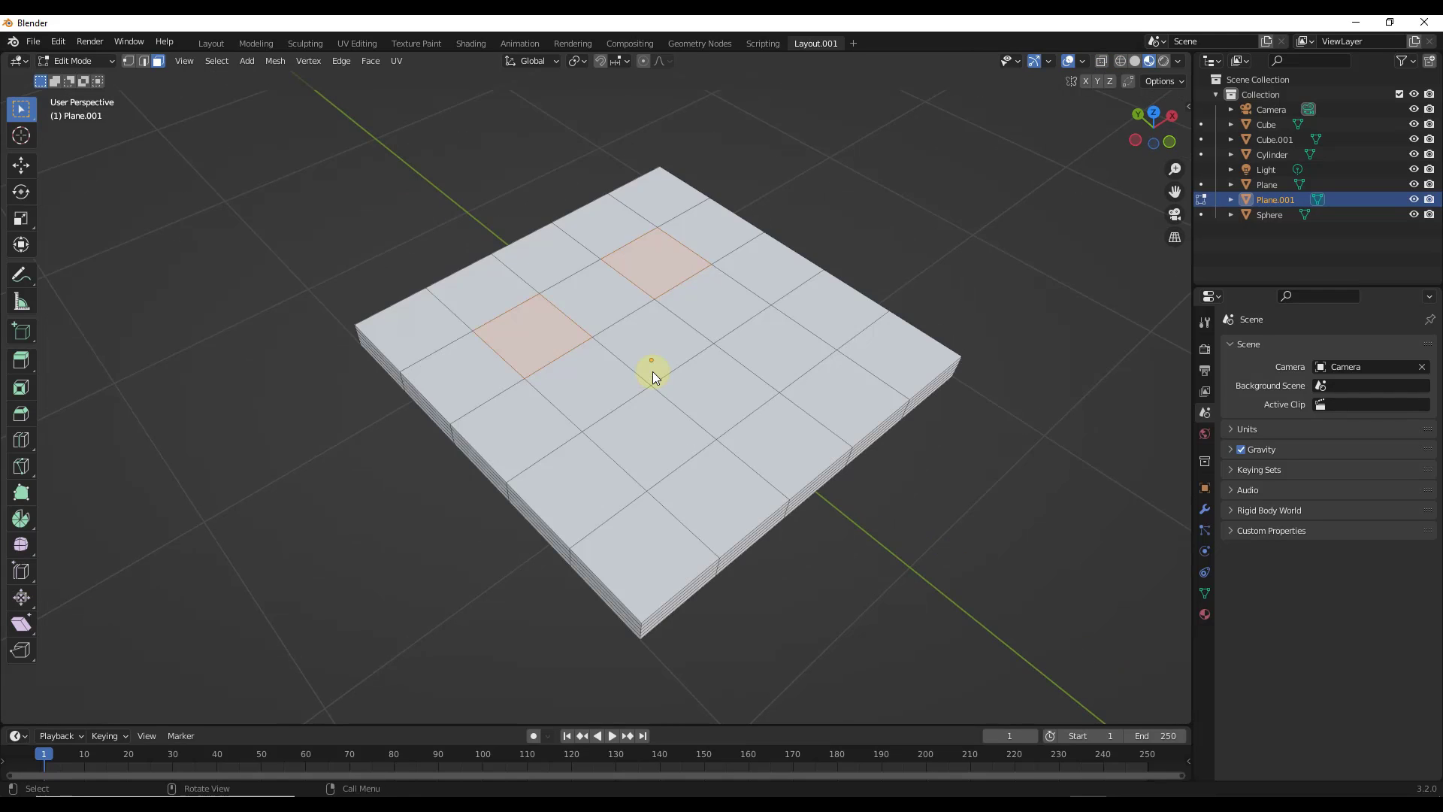
click(334, 59)
click(380, 111)
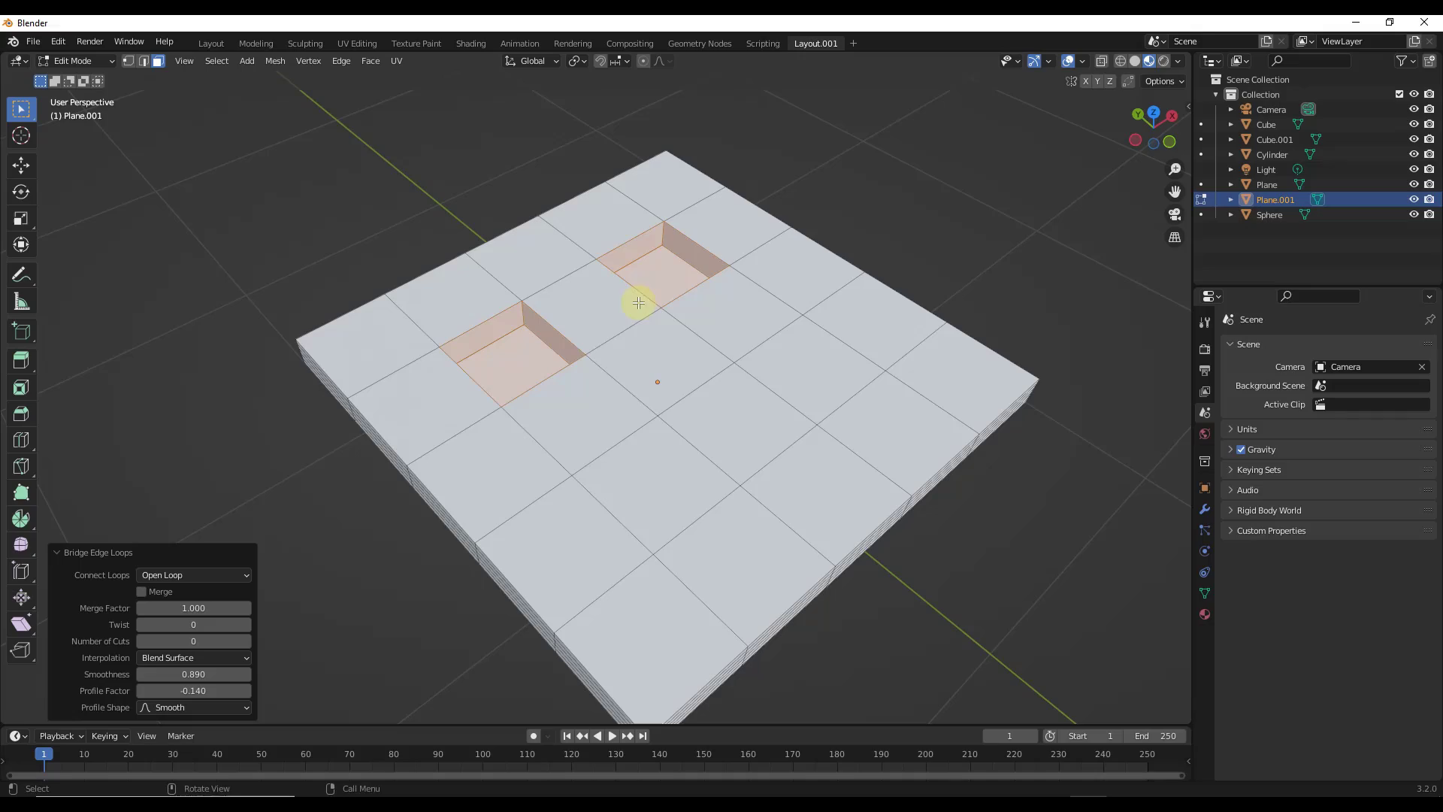
key(z)
click(496, 322)
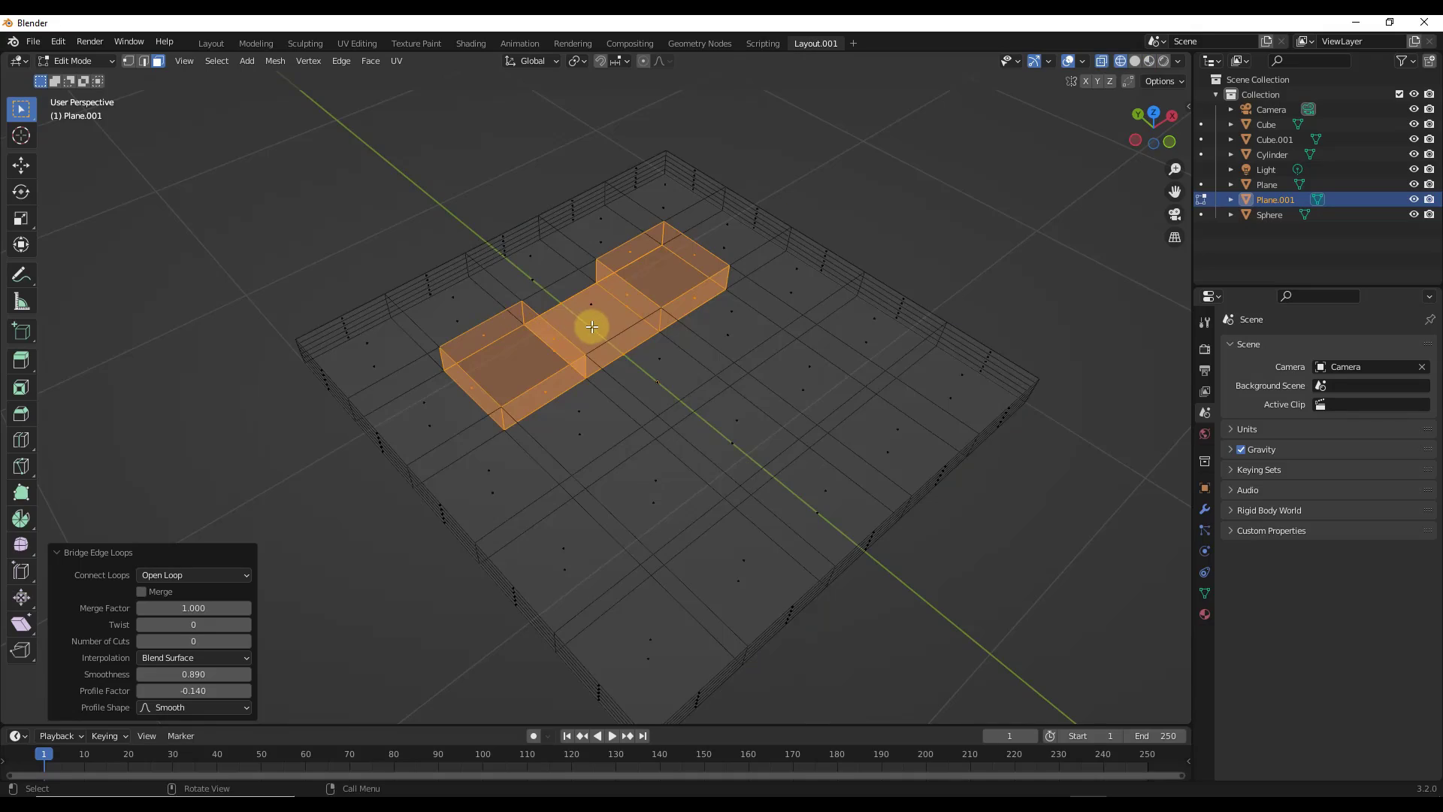
mouse_move(592, 327)
middle_down()
mouse_move(531, 294)
mouse_move(641, 278)
mouse_move(801, 193)
mouse_move(641, 291)
mouse_move(519, 303)
mouse_move(413, 273)
mouse_move(566, 239)
mouse_move(567, 293)
mouse_move(509, 284)
middle_up()
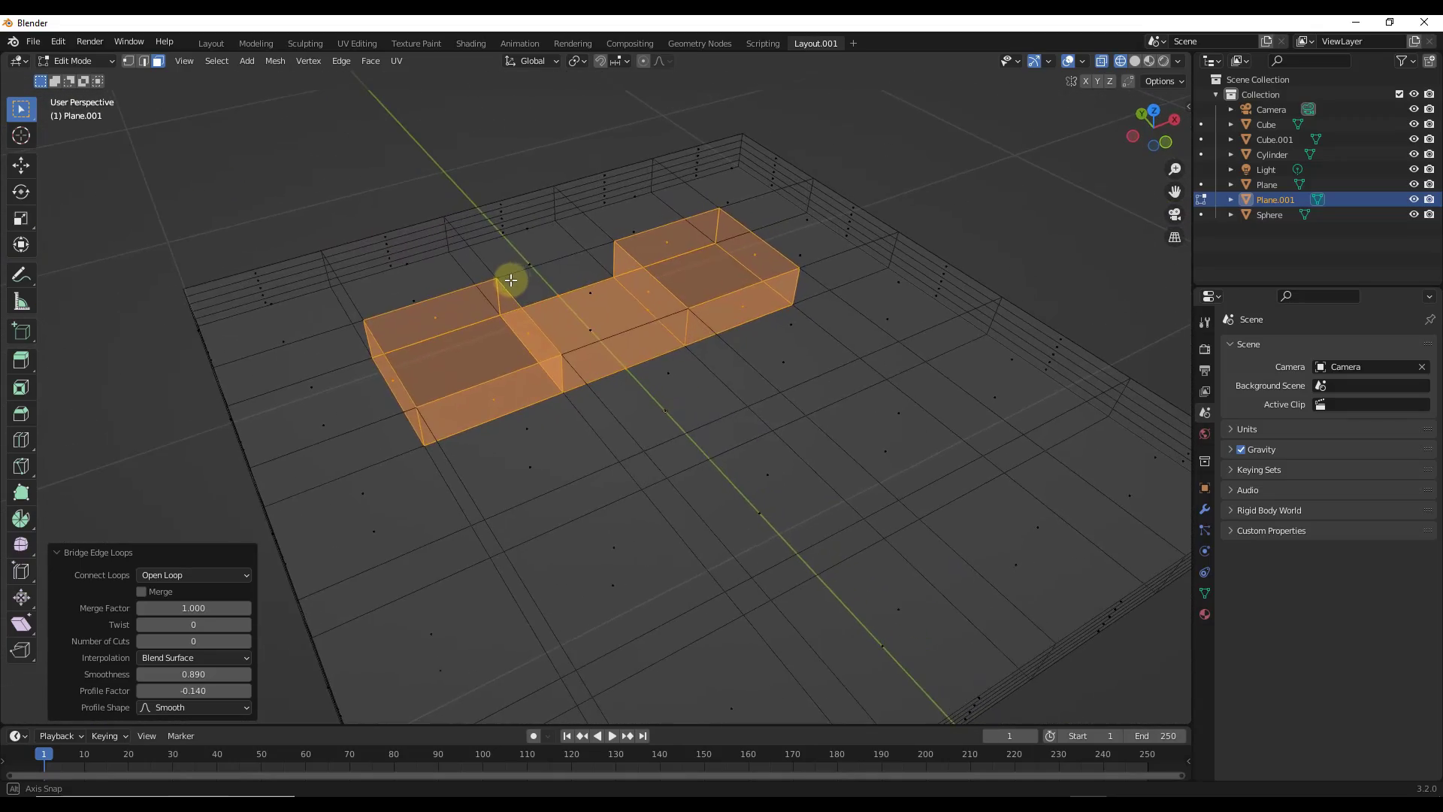
scroll(551, 287, down, 4)
scroll(592, 292, up, 2)
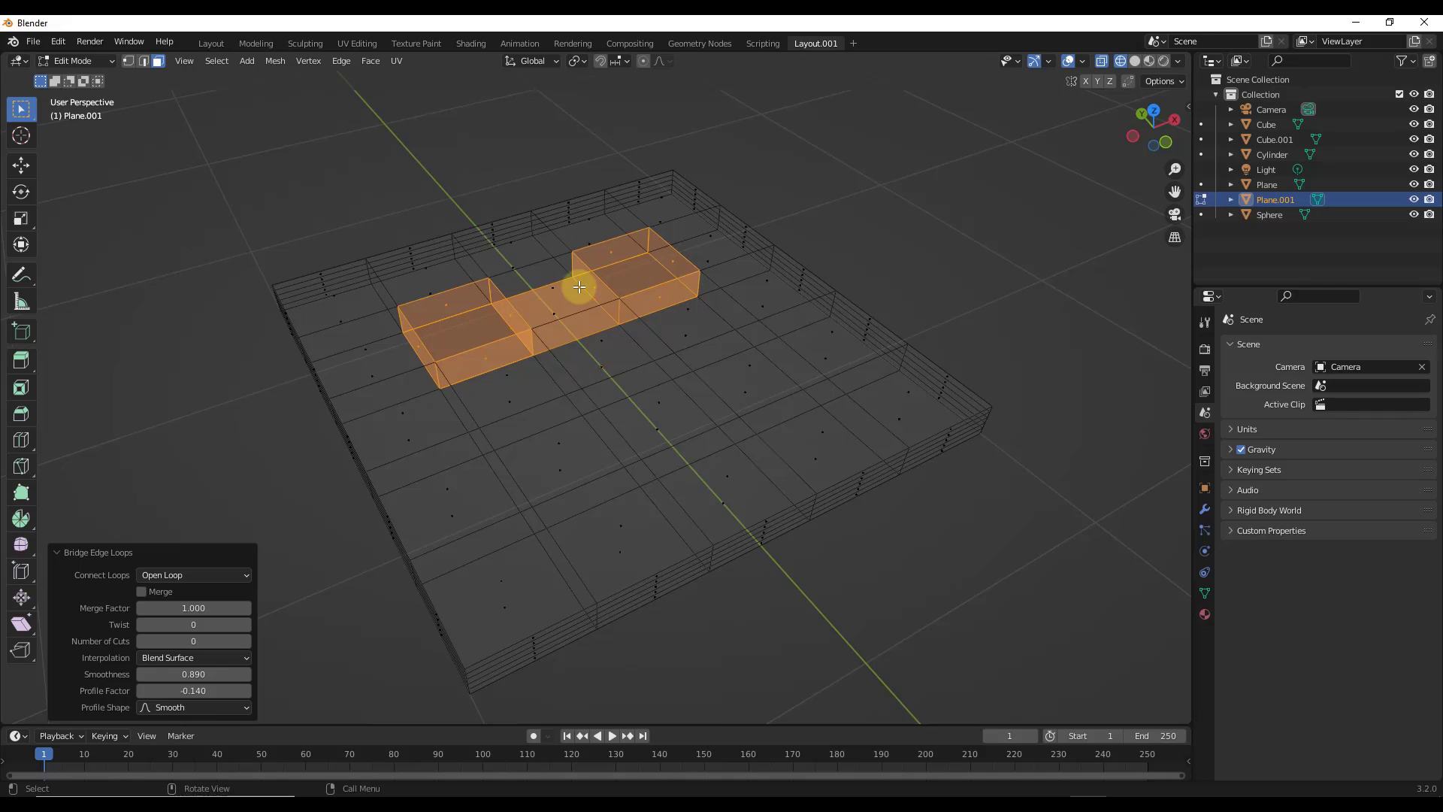
Step: Bridge the face pairs again in solid view with Connect Loops set to Loop Pairs
key(z)
click(500, 319)
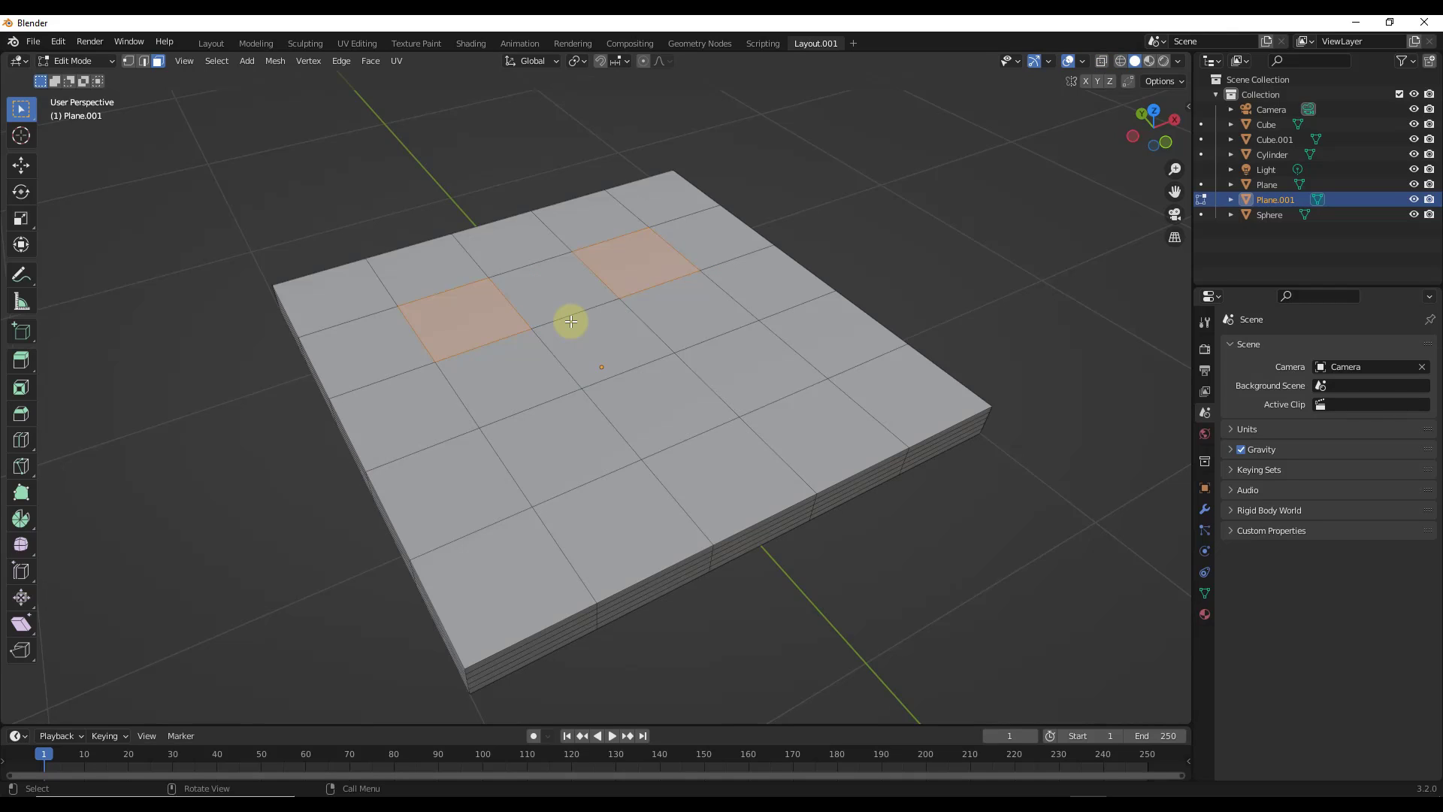
click(343, 61)
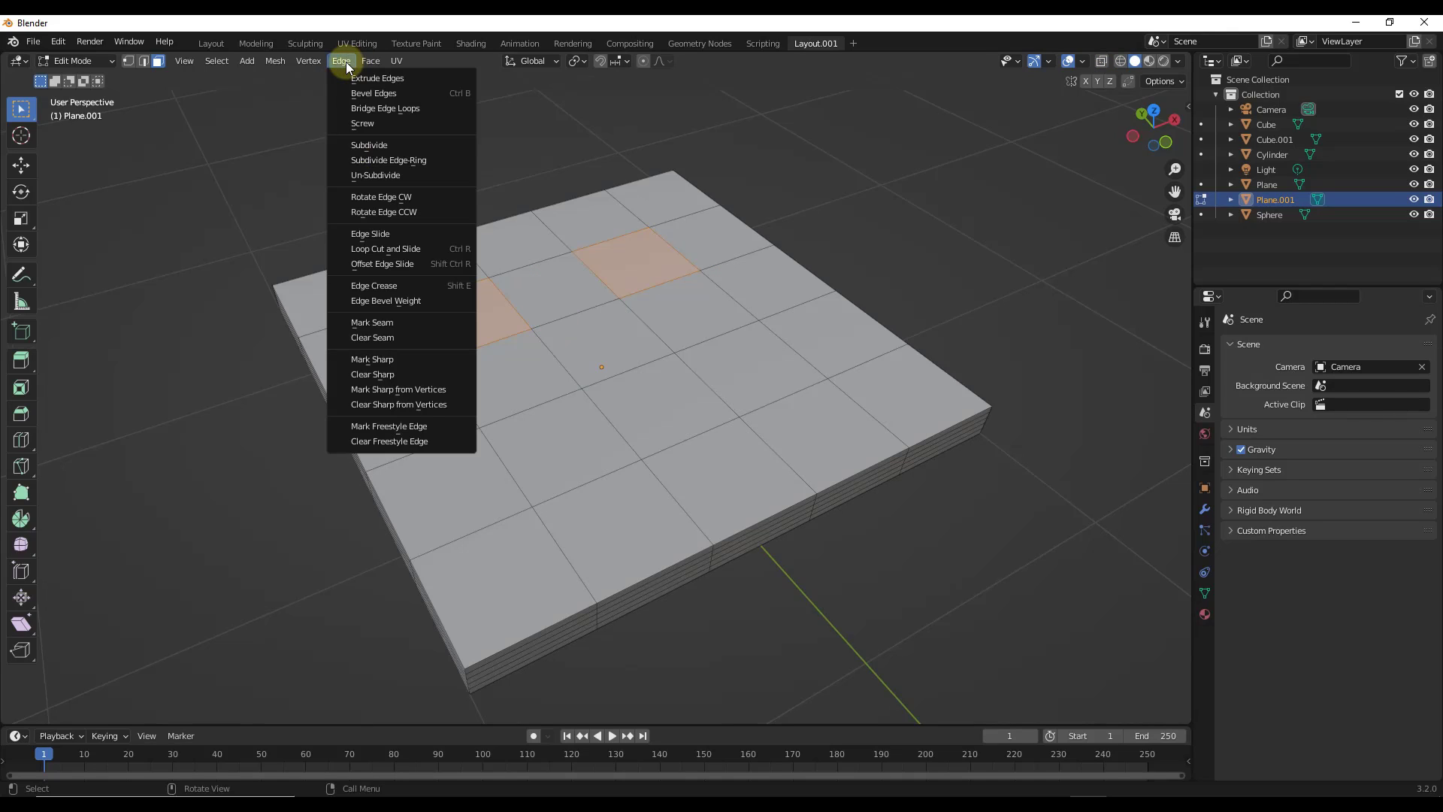
click(368, 101)
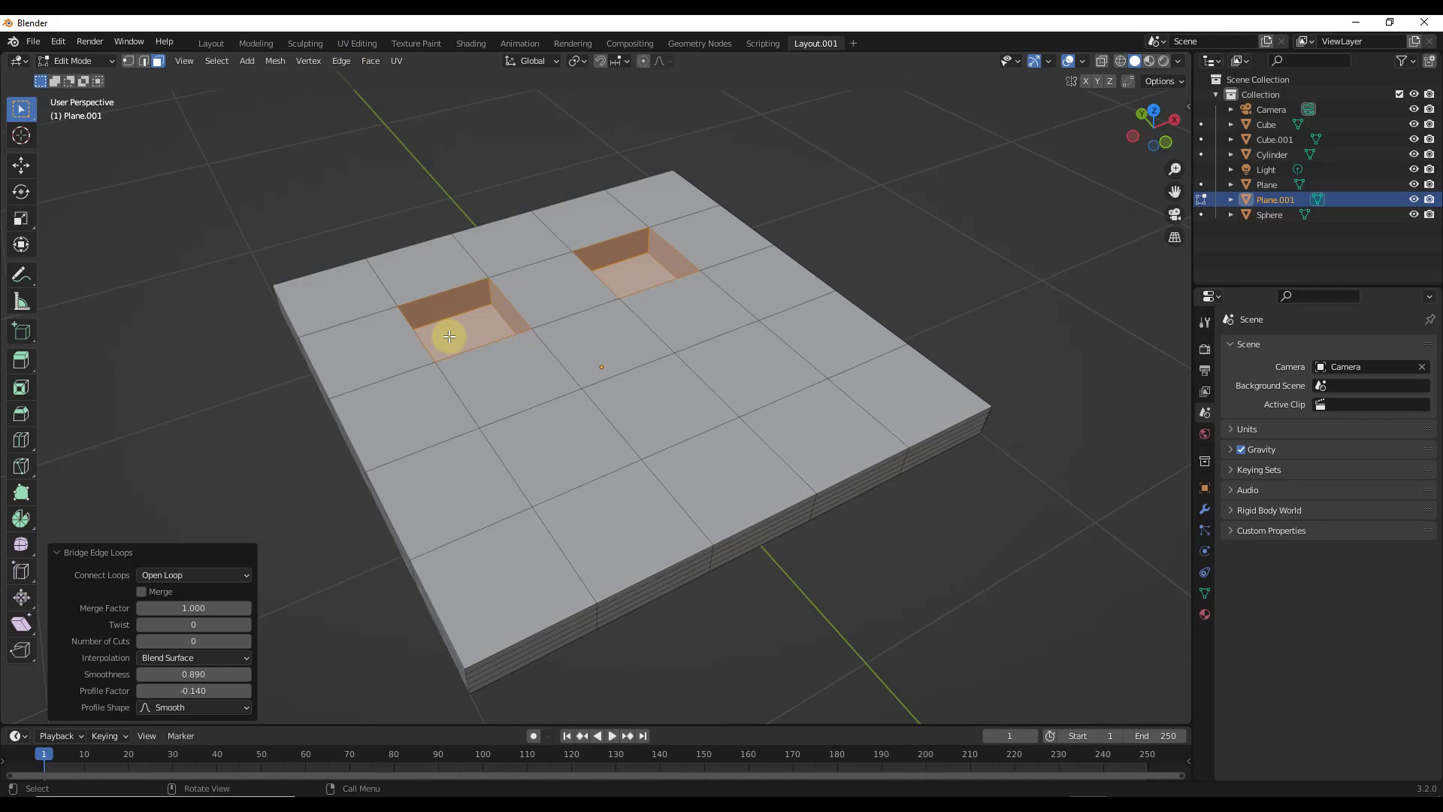
click(186, 575)
click(178, 624)
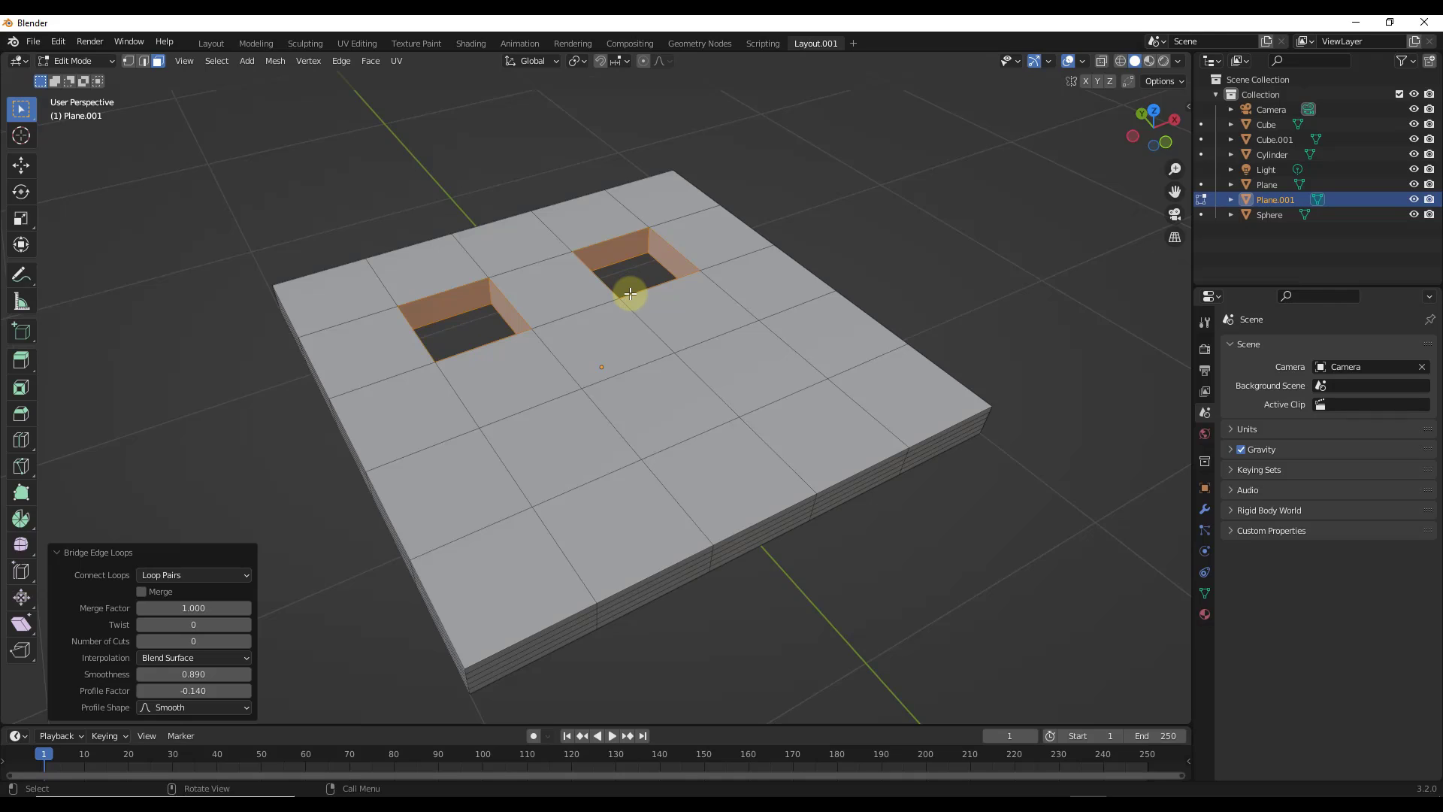
Step: From top view in wireframe, box-select the lower-left and lower-right faces through the plate
click(1153, 113)
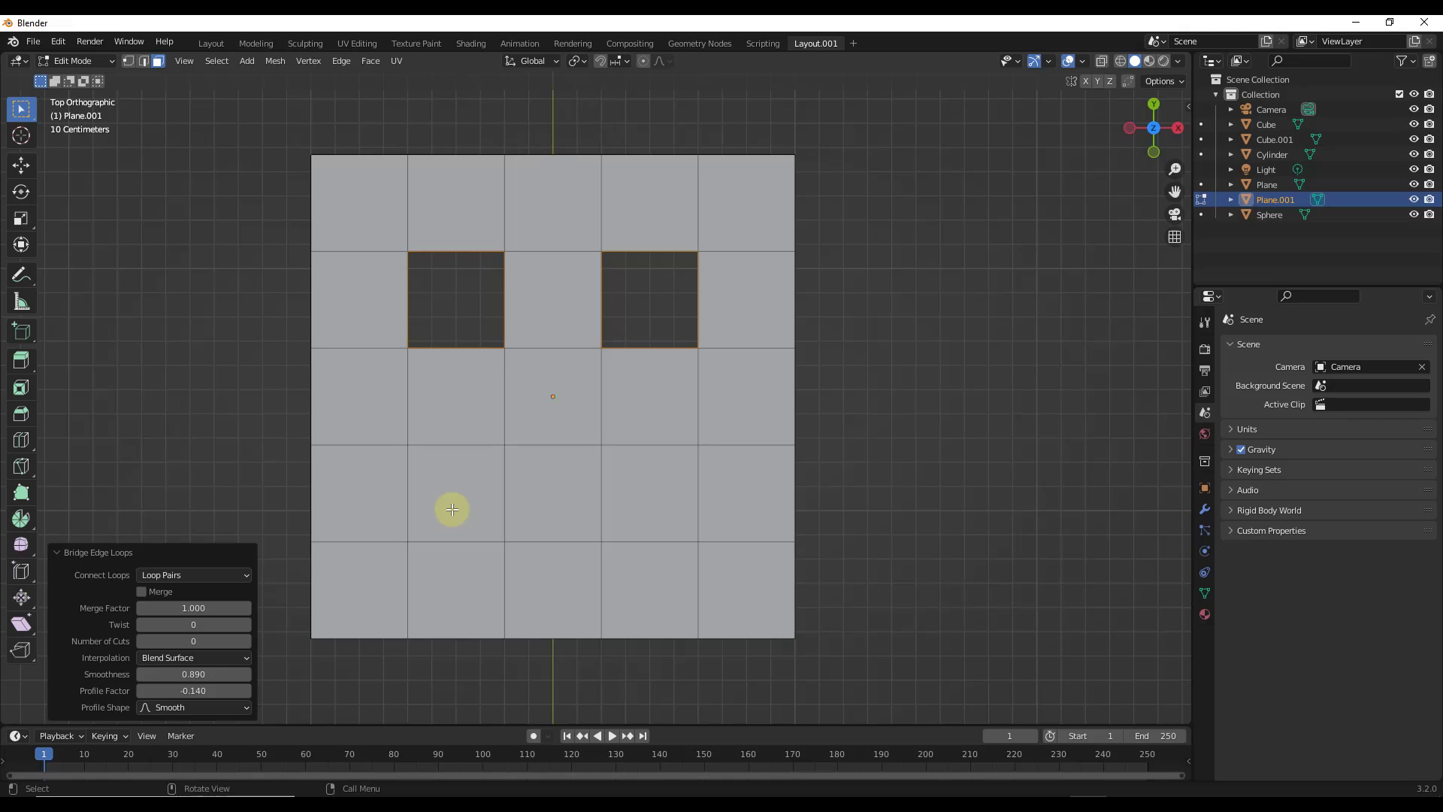
key(z)
click(322, 506)
drag(442, 467, 480, 528)
shift+drag(618, 471, 679, 528)
middle_drag(680, 528, 629, 369)
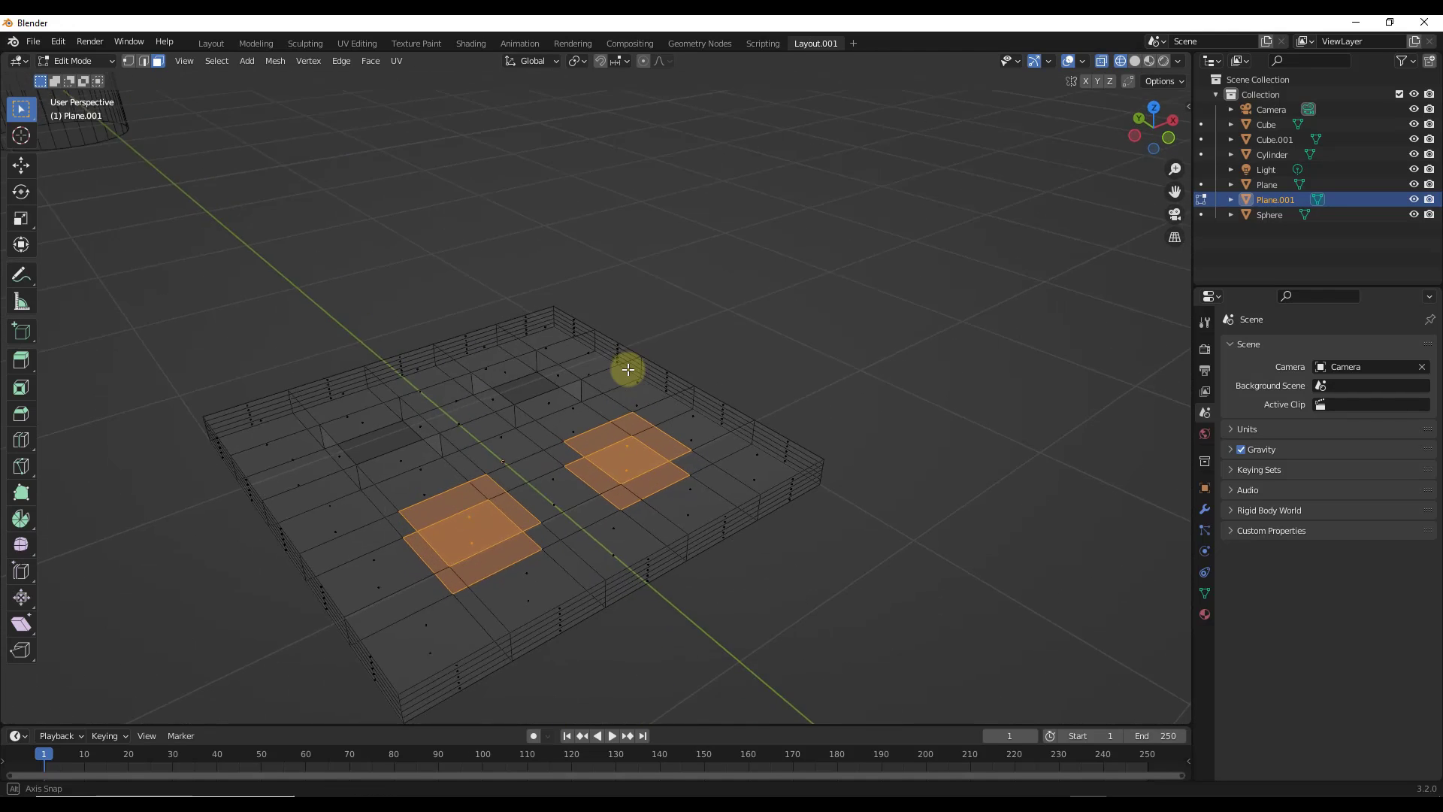
Step: Bridge the new face pairs into two more holes and view all four shaded
click(368, 61)
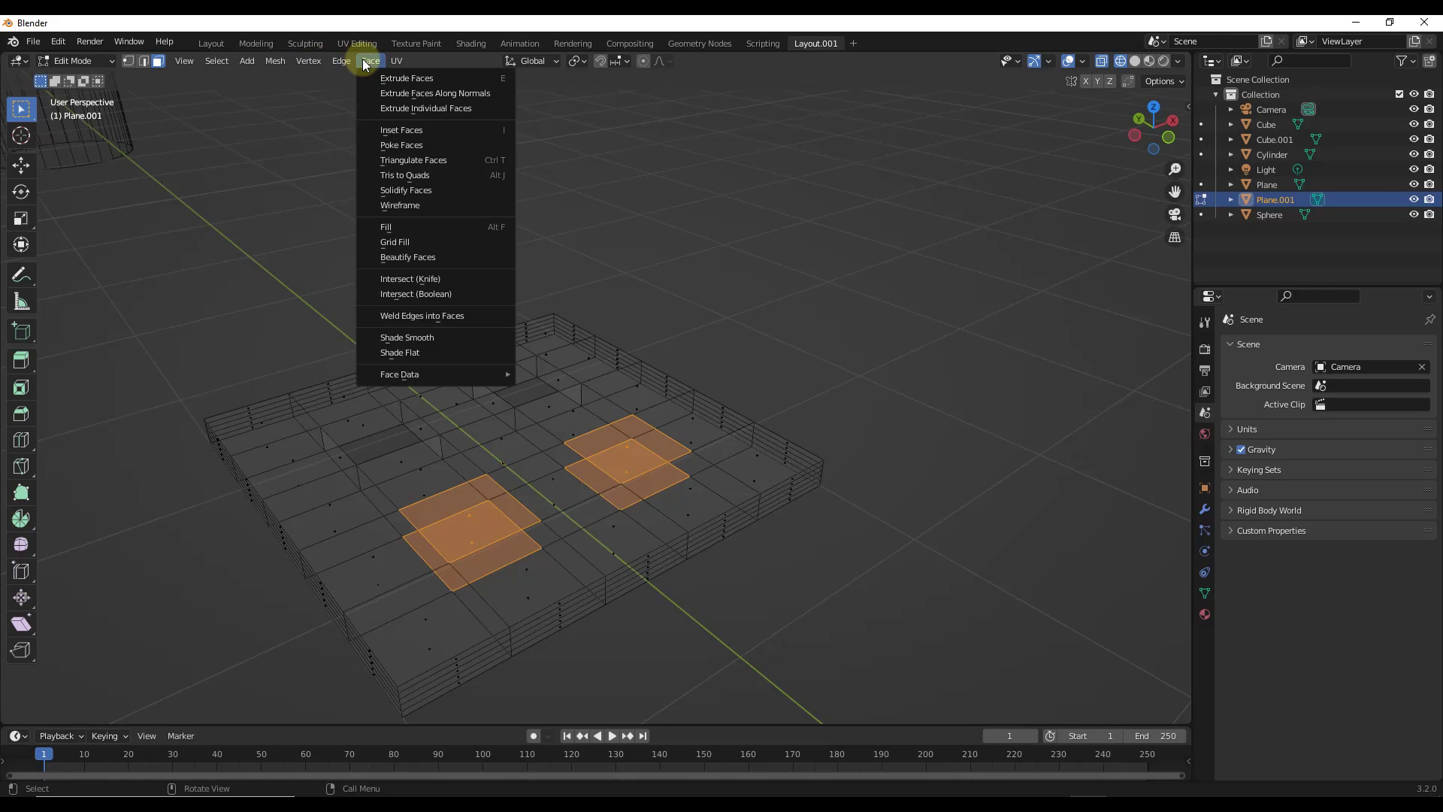
mouse_move(341, 61)
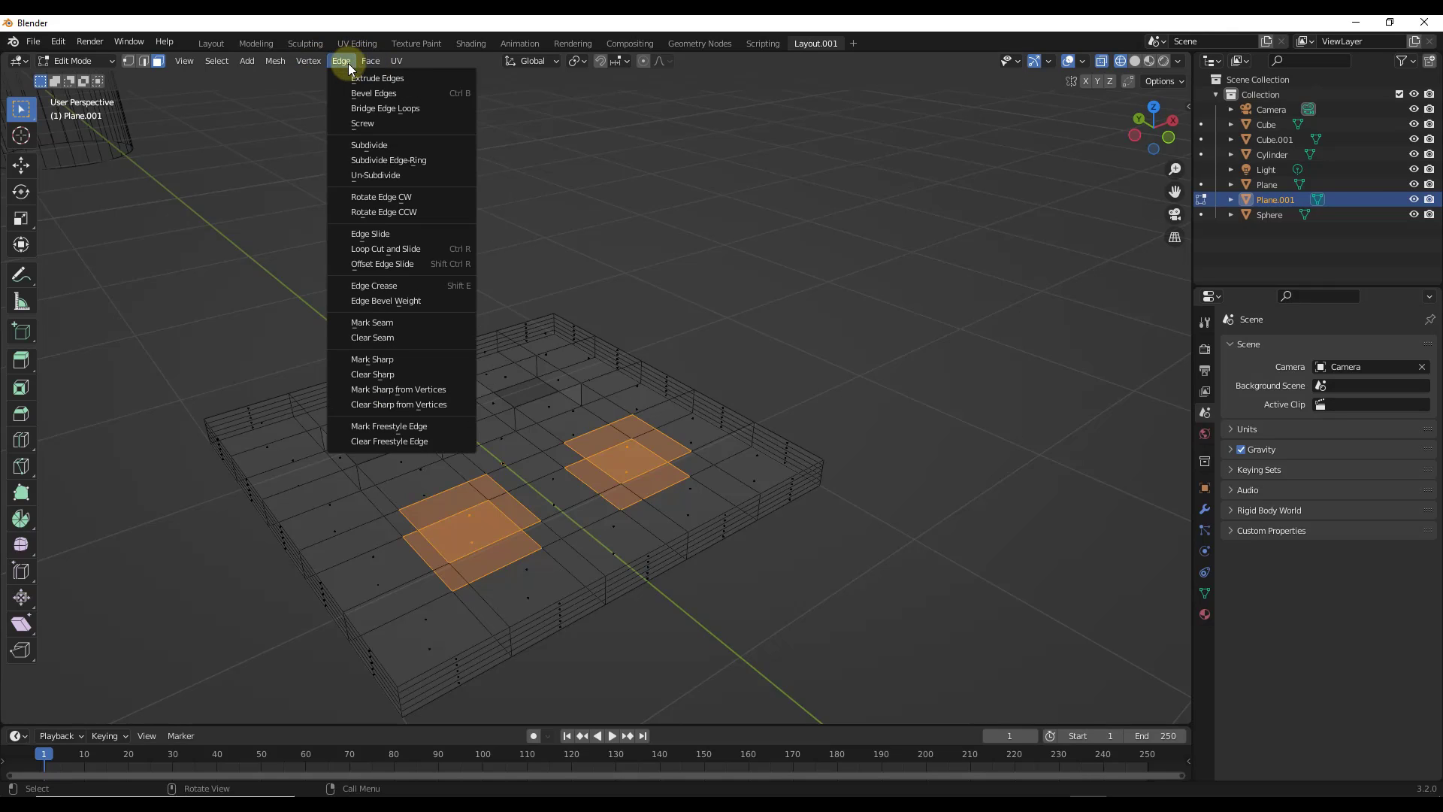
click(378, 103)
key(z)
click(609, 604)
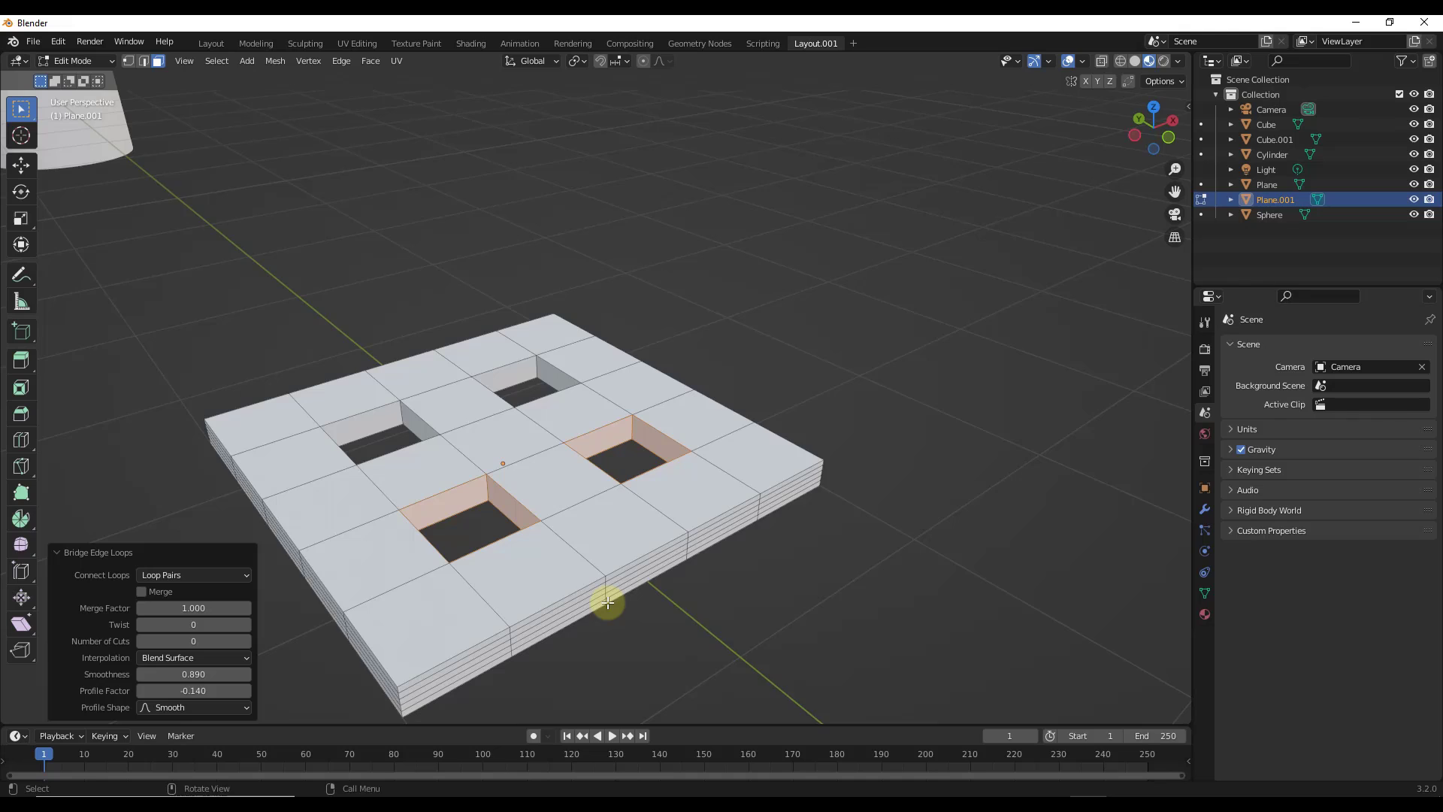
middle_drag(609, 602, 474, 506)
scroll(541, 467, down, 2)
scroll(541, 467, up, 4)
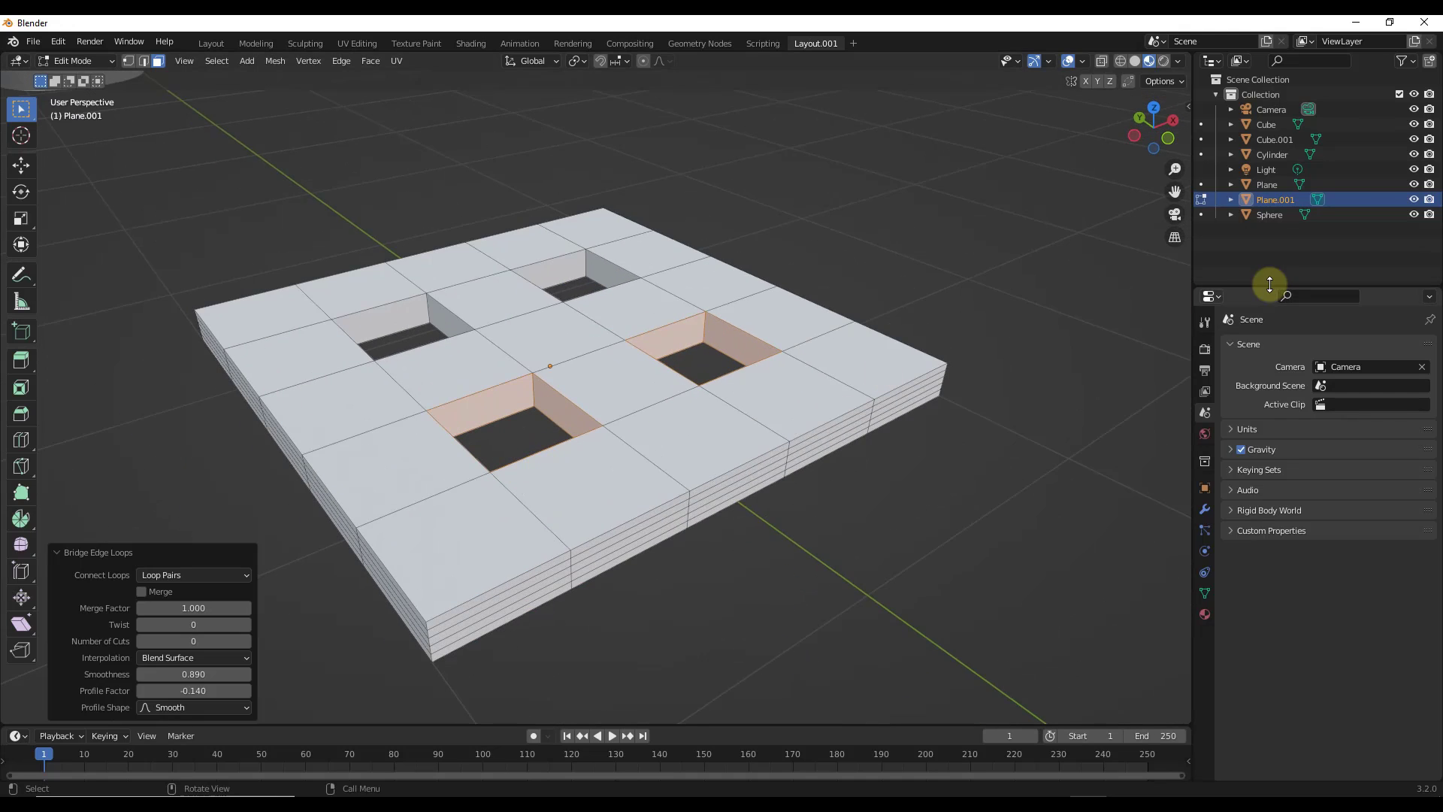